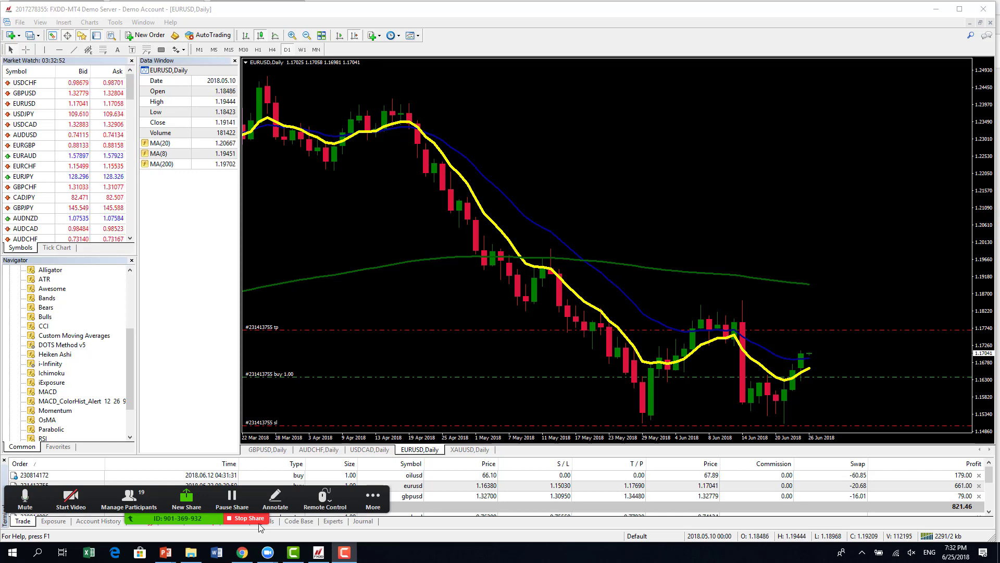
click(241, 556)
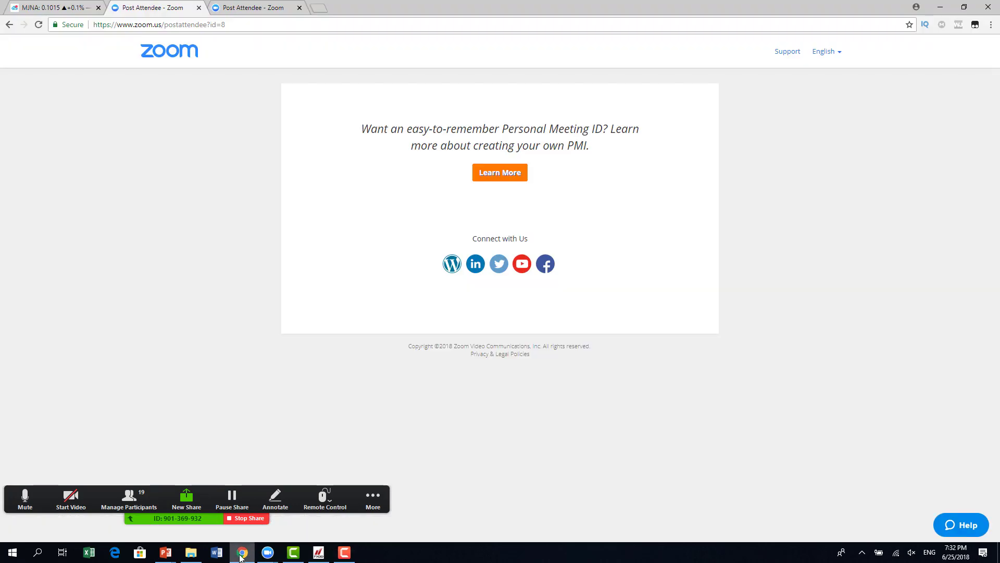
right_click(160, 14)
click(161, 16)
text(www)
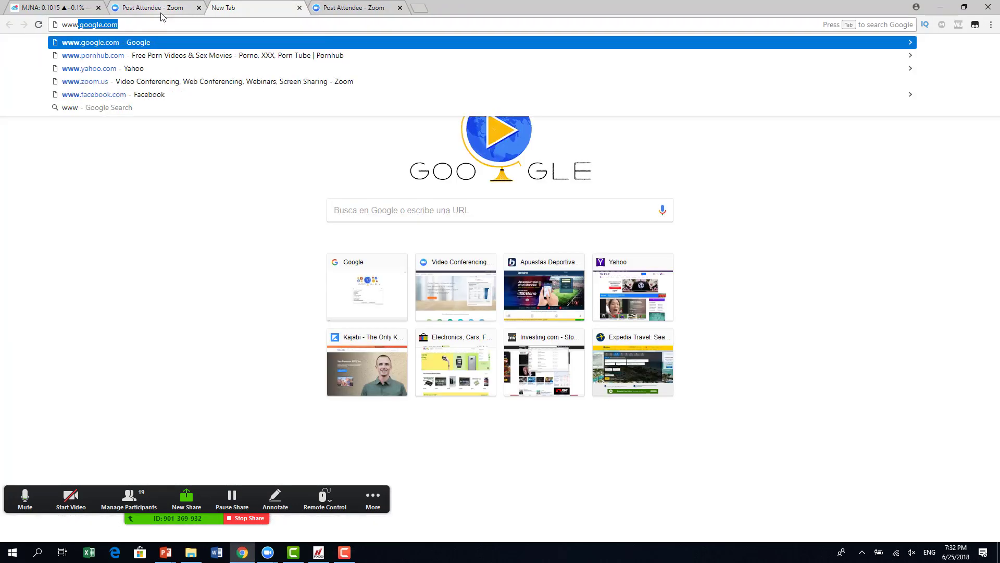
text(.forexenmiami)
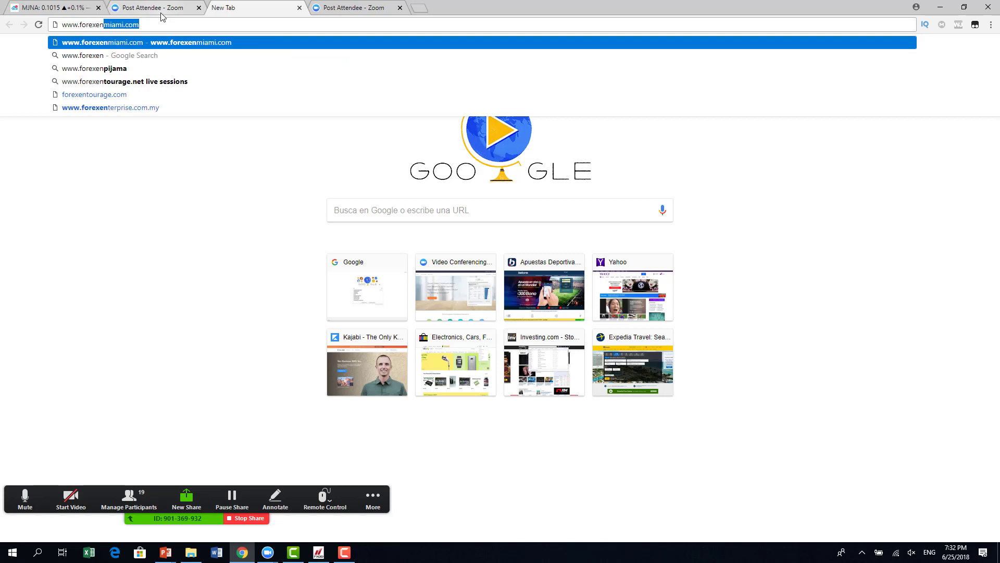
key(Return)
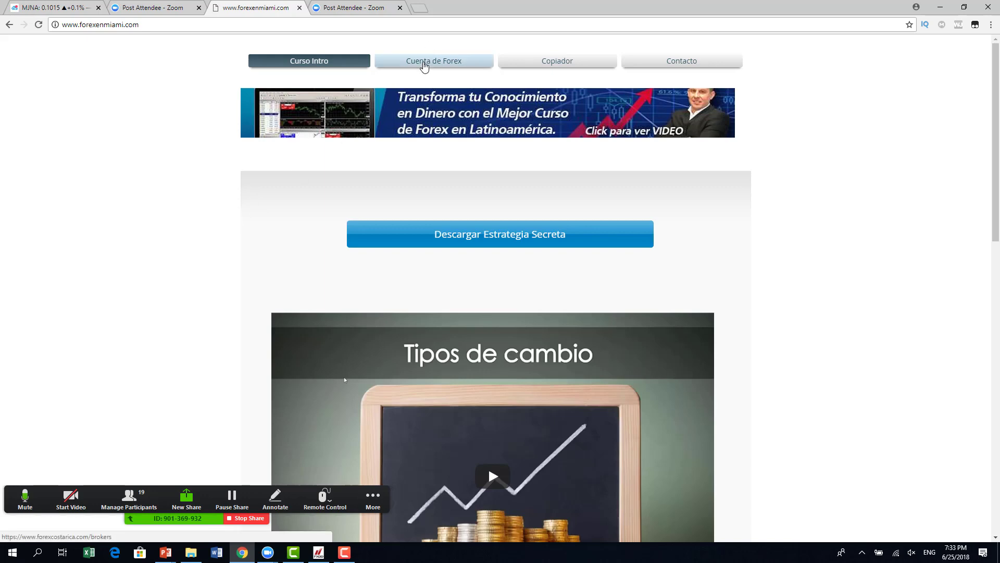
Look through the broker options on the Cuenta de Forex page and open the FXDD demo account registration form
click(425, 64)
scroll(717, 250, down, 3)
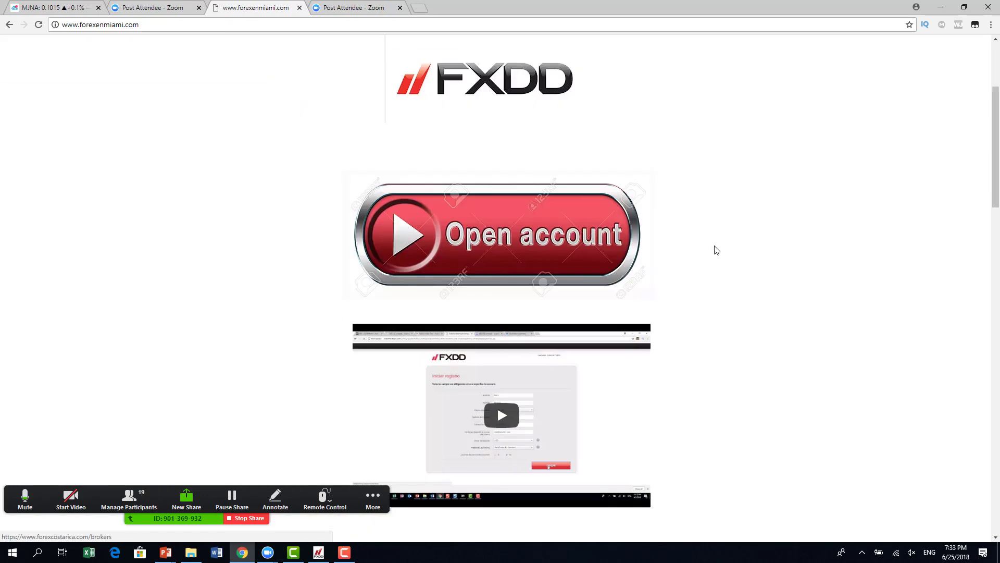
scroll(717, 250, down, 10)
scroll(761, 290, up, 4)
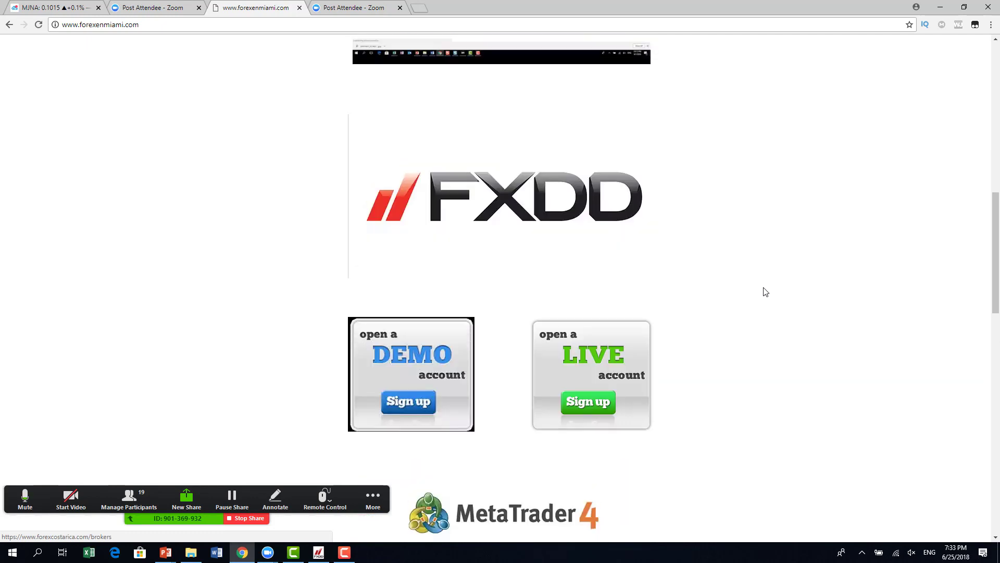
scroll(763, 289, up, 12)
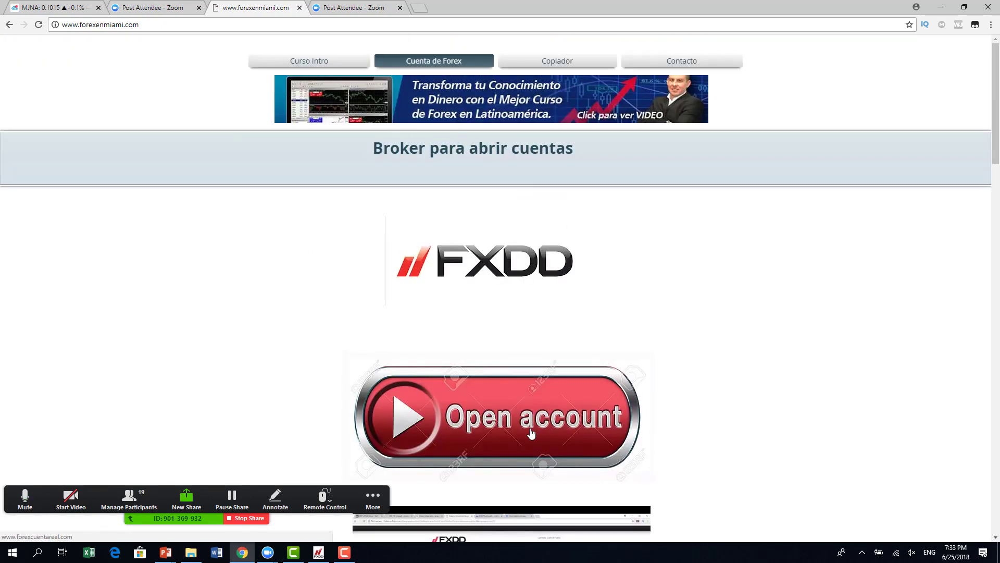
scroll(606, 315, down, 2)
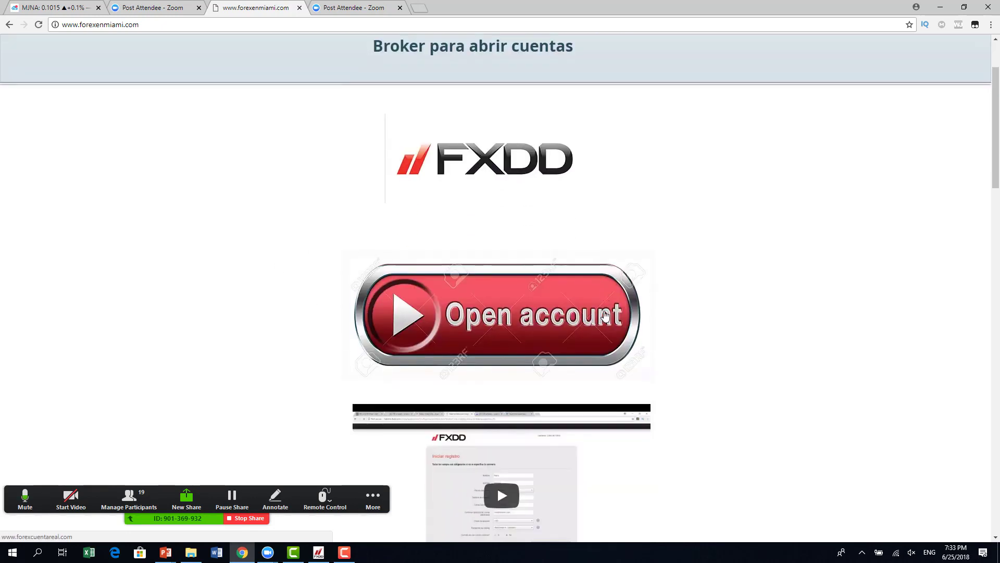
scroll(606, 316, down, 12)
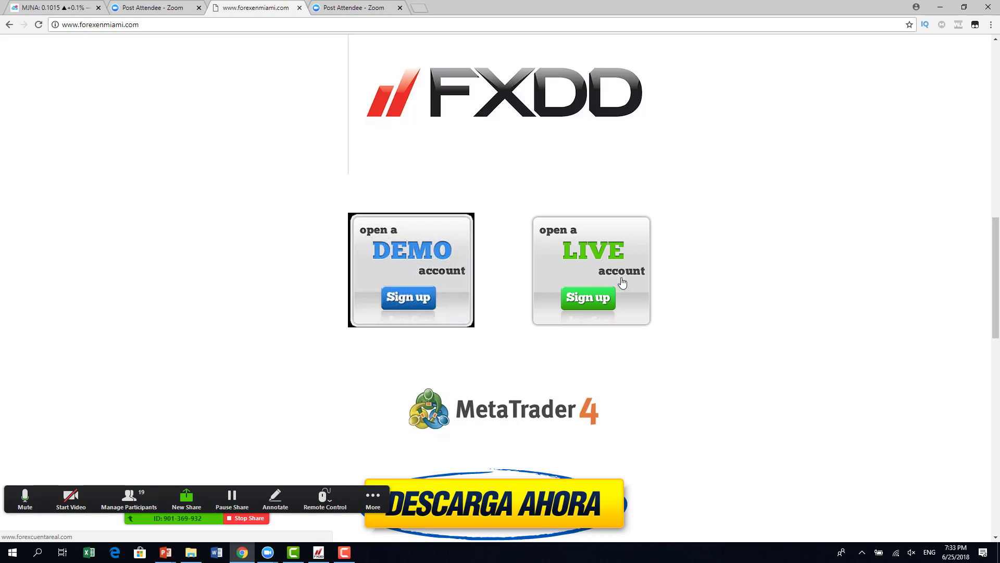
scroll(547, 312, down, 3)
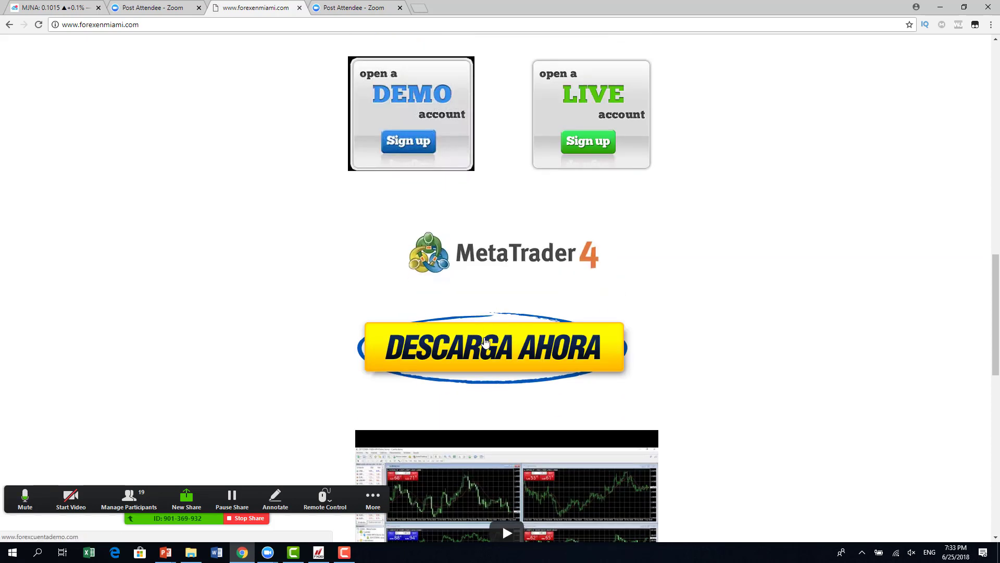
click(484, 341)
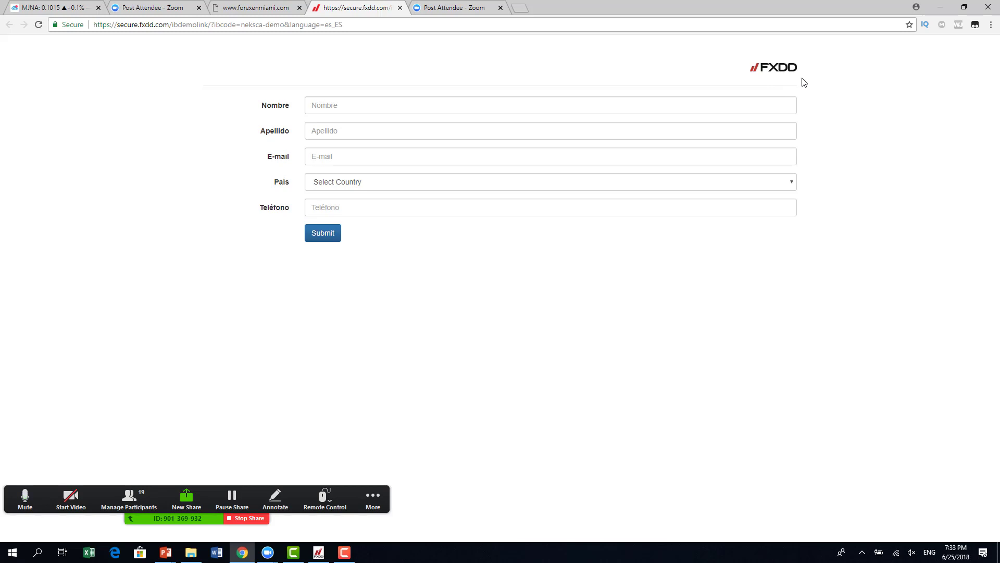
In a new tab, search Google for traderschoicefx and open the TradersChoiceFX website
right_click(379, 3)
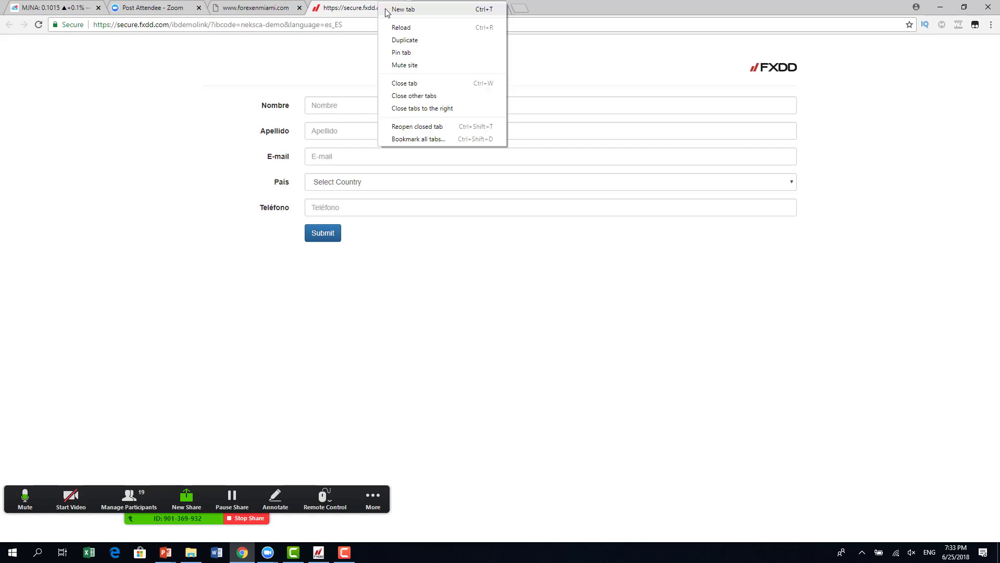
click(387, 10)
text(www)
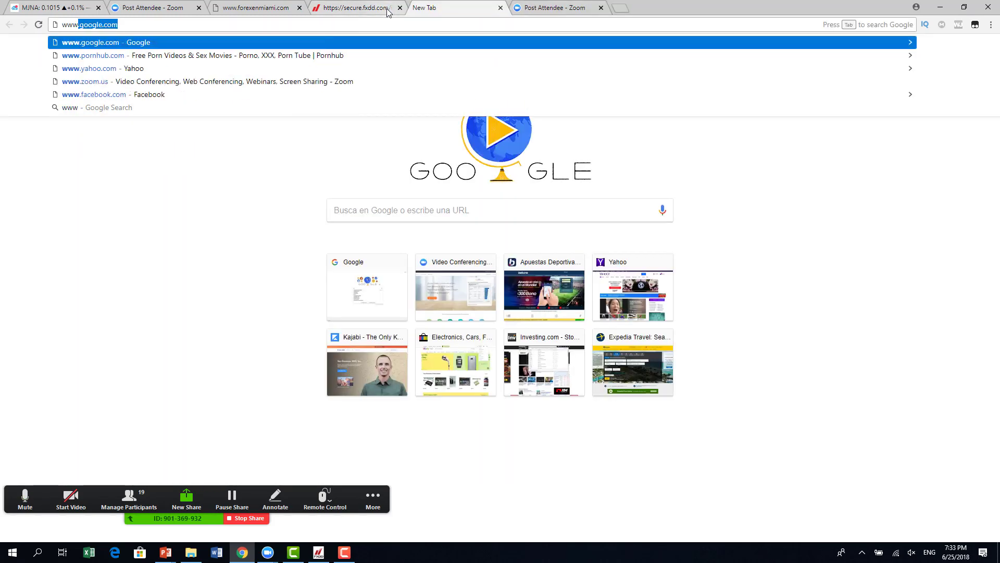
key(Return)
text(trad)
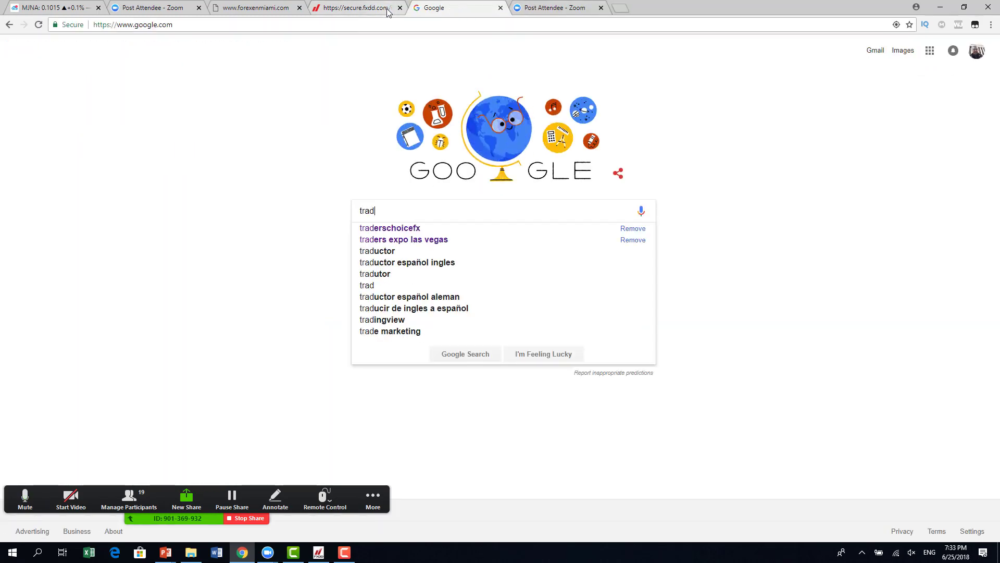
key(Down)
key(Return)
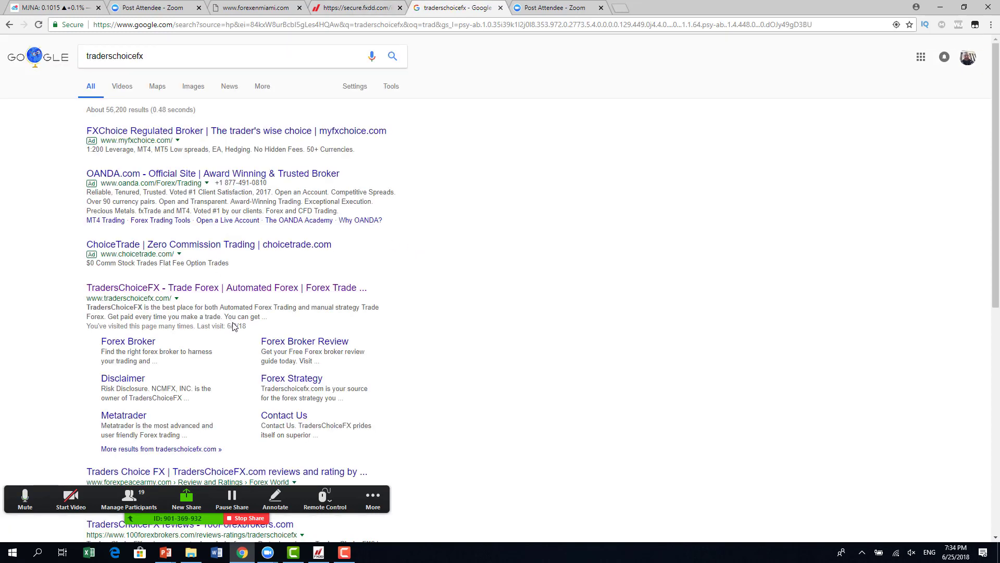
click(172, 289)
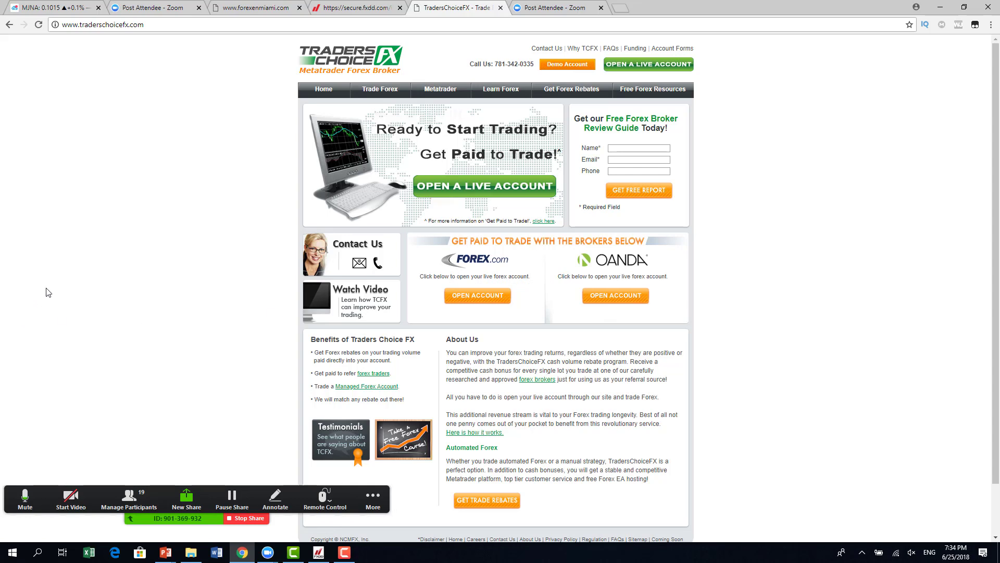
Handwrite an underlined NFA in red on the blank area beside the page and circle the FOREX.com and OANDA broker offers
mouse_move(54, 261)
mouse_down()
mouse_move(58, 187)
mouse_move(87, 185)
mouse_move(120, 239)
mouse_up()
drag(114, 175, 160, 157)
mouse_move(117, 217)
mouse_down()
mouse_move(150, 204)
mouse_move(183, 225)
mouse_up()
drag(152, 211, 189, 203)
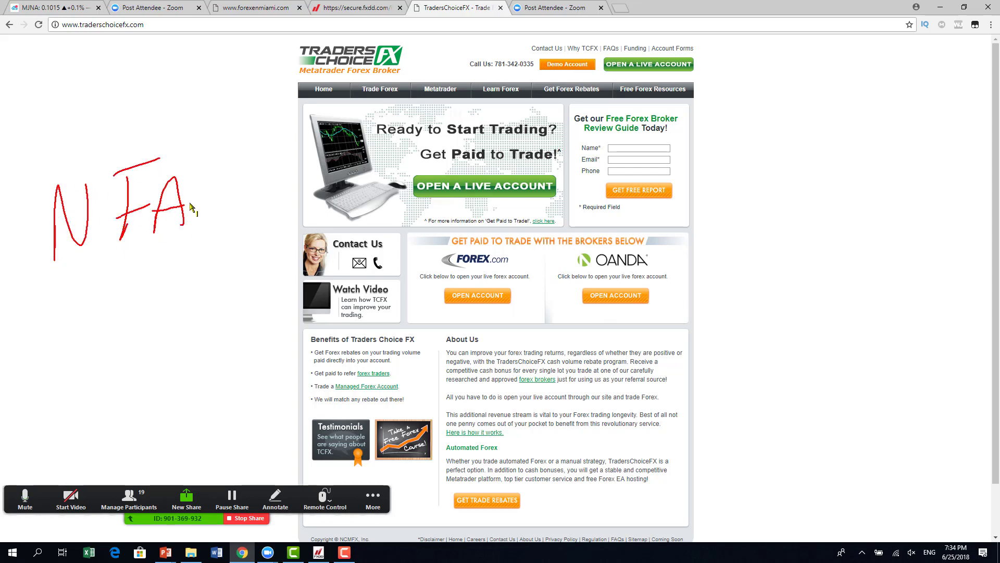
drag(76, 300, 198, 265)
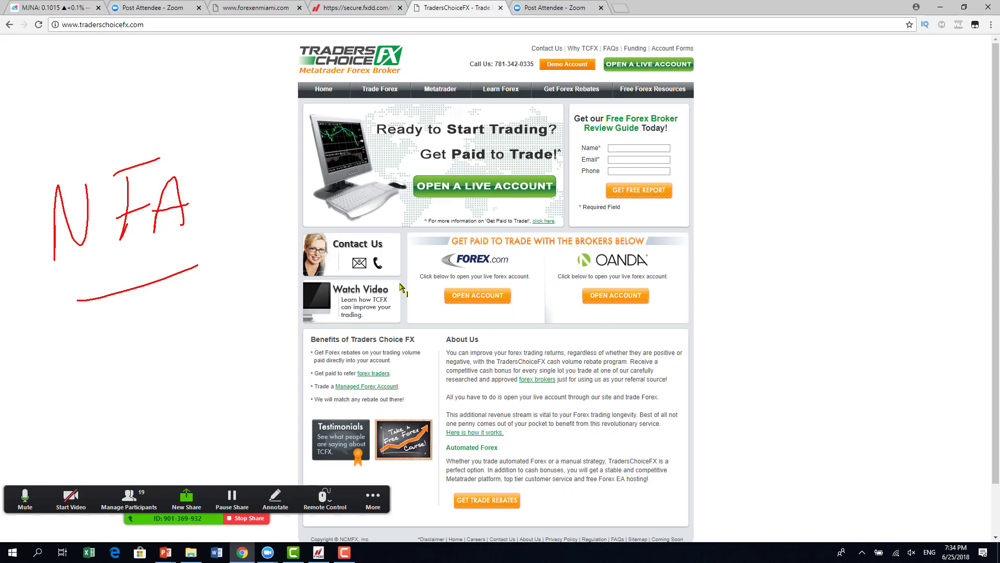
mouse_move(528, 231)
mouse_down()
mouse_move(542, 260)
mouse_move(529, 230)
mouse_up()
mouse_move(605, 232)
mouse_down()
mouse_move(674, 273)
mouse_move(567, 237)
mouse_up()
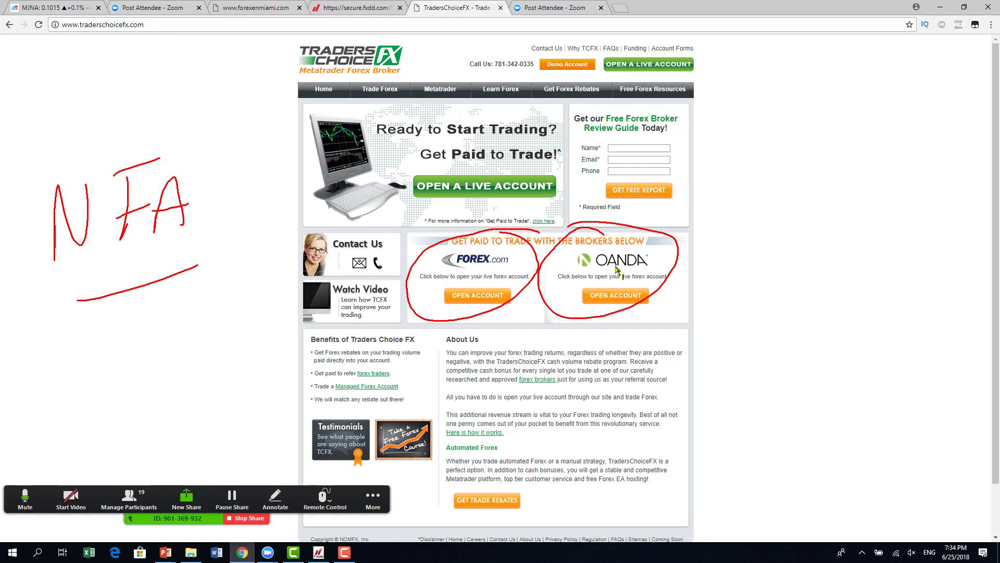
Draw a red arrow pointing at the Open Account button under FOREX.com and handwrite IB beside the page
scroll(869, 206, down, 2)
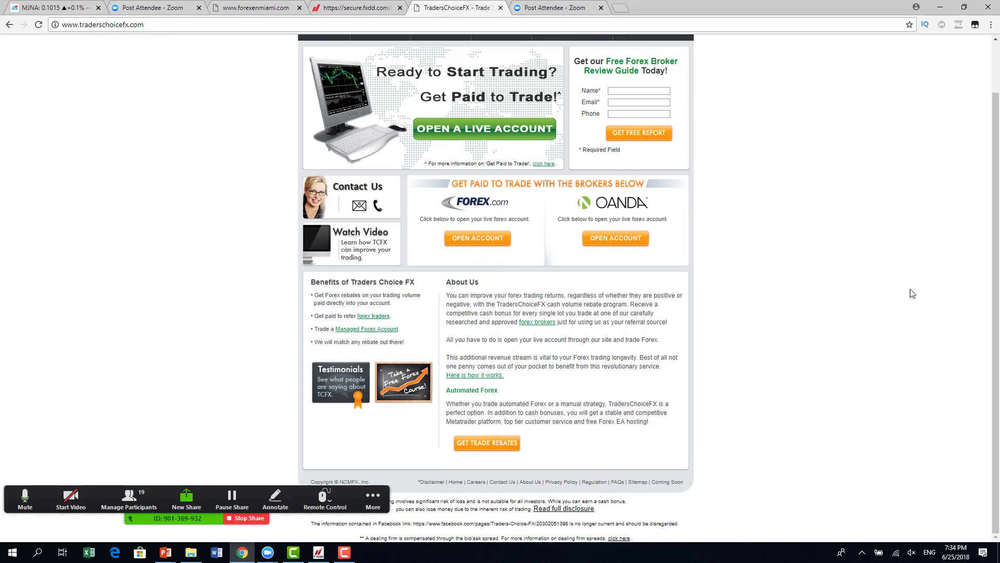
drag(471, 306, 478, 259)
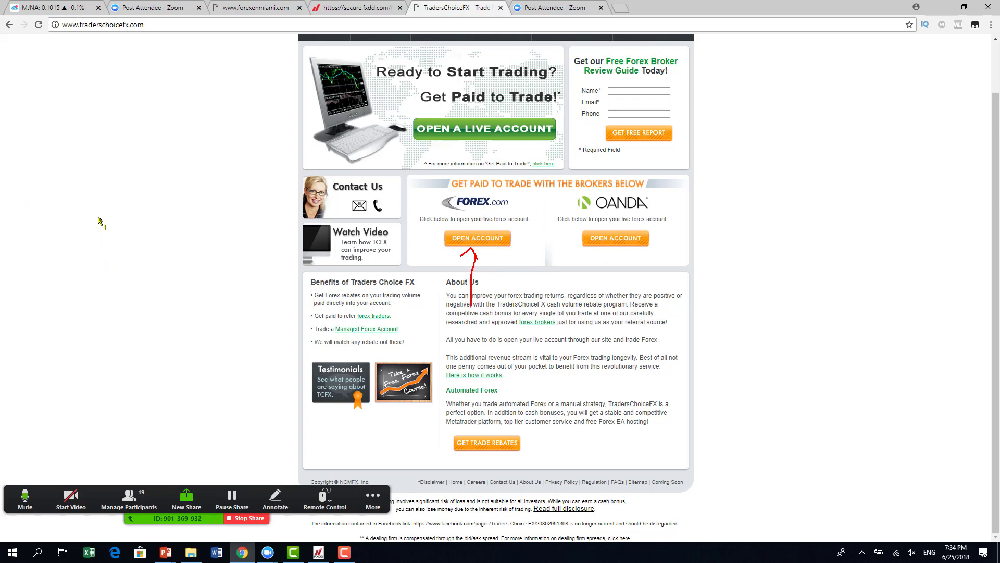
drag(98, 218, 97, 251)
drag(77, 210, 125, 199)
mouse_move(78, 253)
mouse_down()
mouse_move(121, 249)
mouse_move(137, 228)
mouse_move(135, 244)
mouse_up()
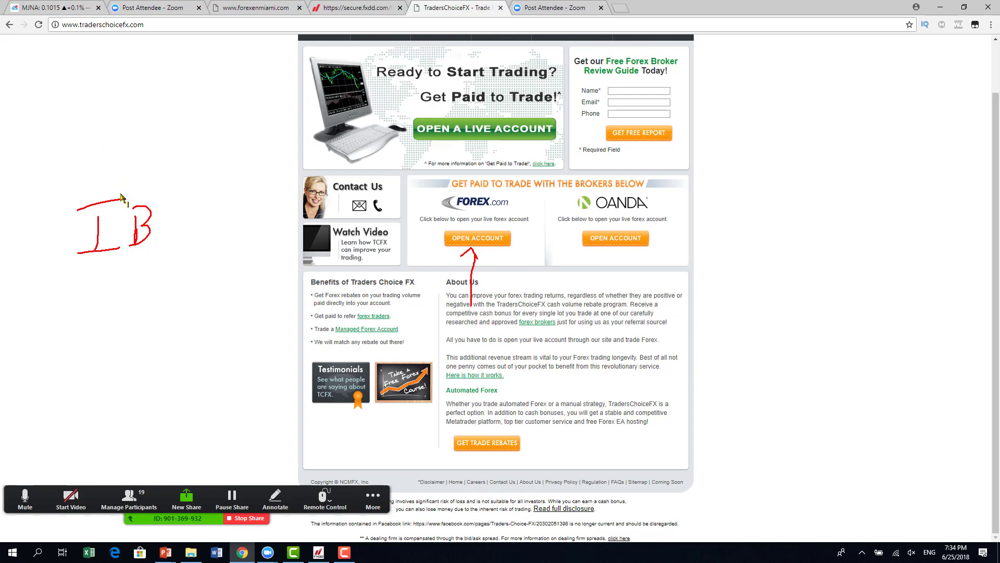
Circle IB, connect it with a curve to a circled FOREX.com logo, and link it to empty ovals above and below
mouse_move(125, 175)
mouse_down()
mouse_move(190, 255)
mouse_move(125, 193)
mouse_move(154, 149)
mouse_move(365, 149)
mouse_move(442, 185)
mouse_move(437, 203)
mouse_move(513, 178)
mouse_up()
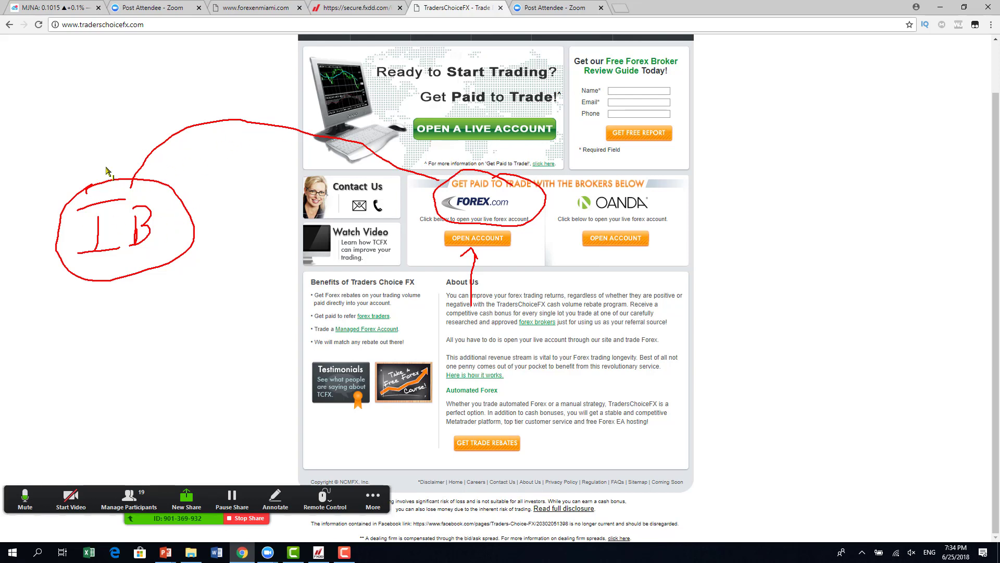
mouse_move(108, 171)
mouse_down()
mouse_move(83, 188)
mouse_move(233, 113)
mouse_up()
mouse_move(131, 20)
mouse_down()
mouse_move(35, 27)
mouse_move(110, 31)
mouse_move(112, 153)
mouse_move(113, 140)
mouse_up()
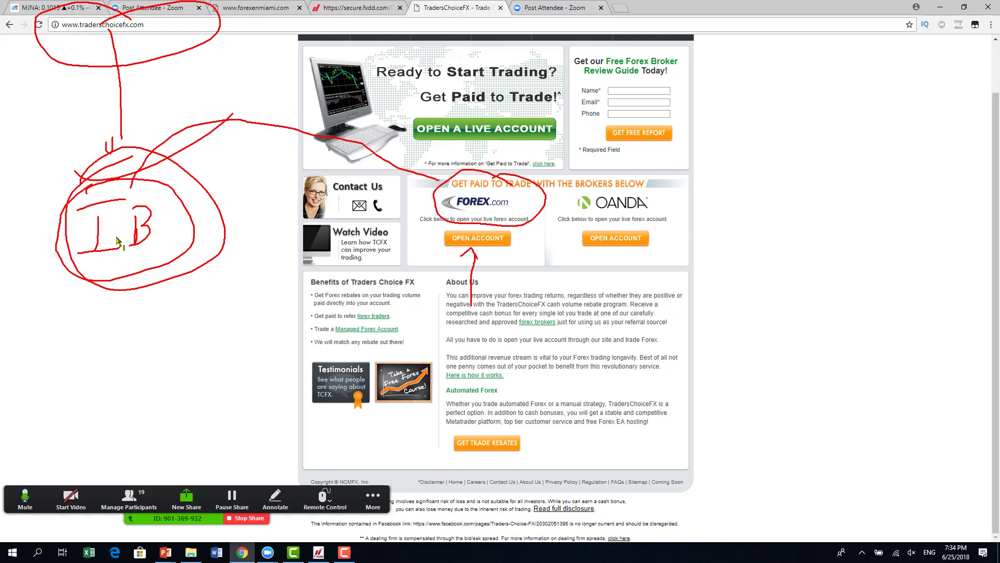
mouse_move(117, 280)
mouse_down()
mouse_move(142, 469)
mouse_move(73, 370)
mouse_up()
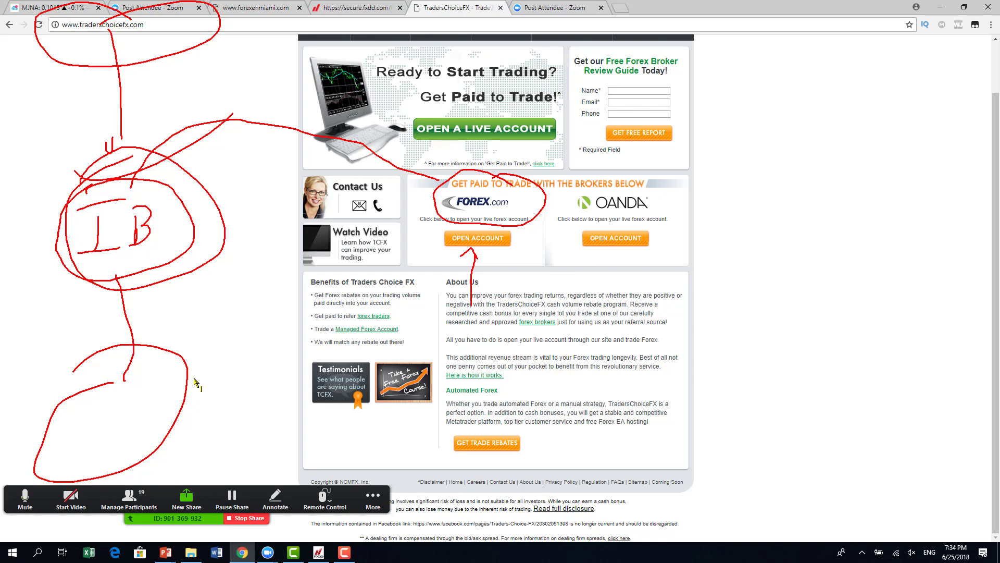
mouse_move(332, 451)
mouse_down()
mouse_move(451, 232)
mouse_move(447, 241)
mouse_up()
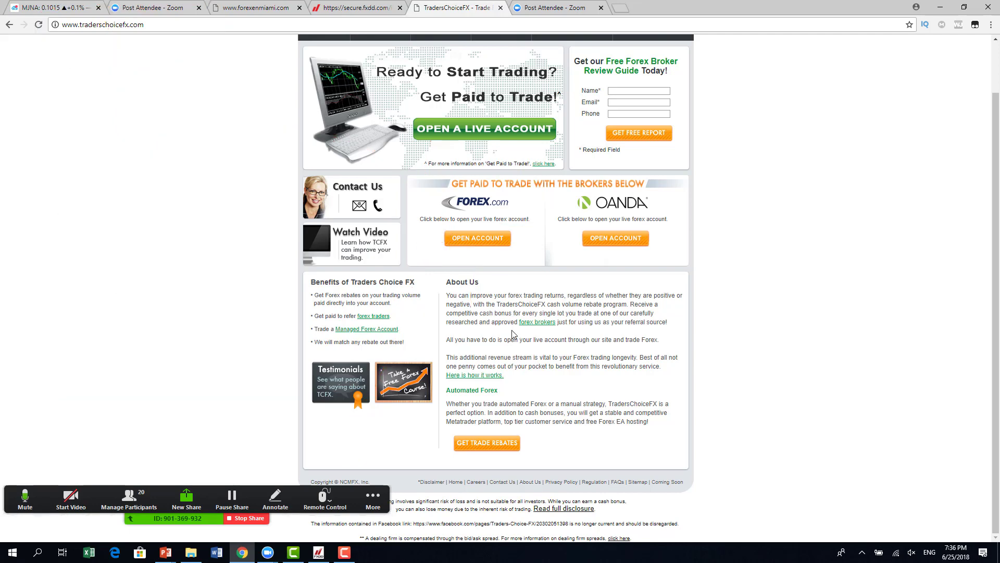
Handwrite Gain Capital in red over the FOREX.com offer, underline it and the FOREX.com logo, and clear the annotations
scroll(516, 336, up, 1)
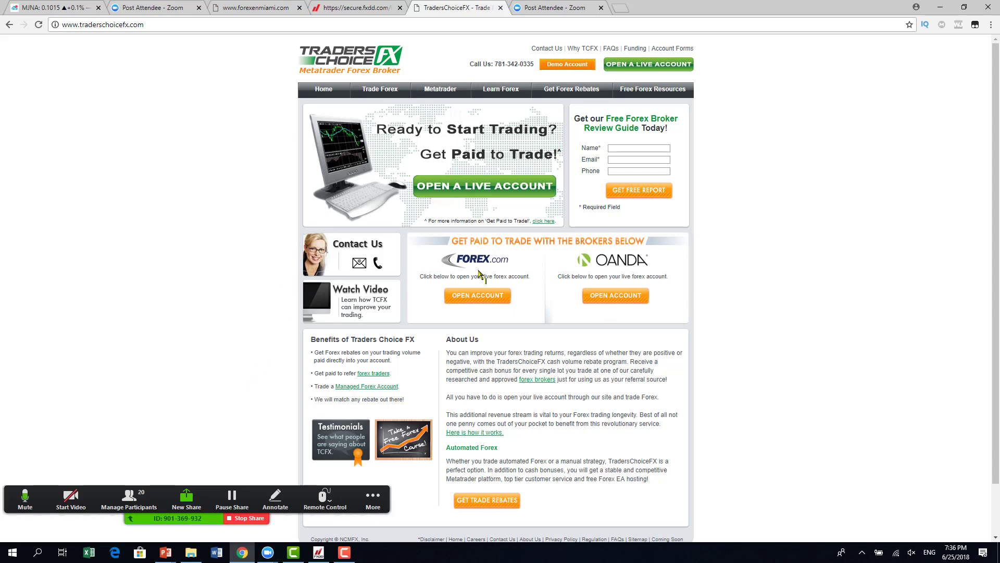
mouse_move(432, 206)
mouse_down()
mouse_move(456, 234)
mouse_move(482, 211)
mouse_move(506, 224)
mouse_move(523, 206)
mouse_move(490, 259)
mouse_move(565, 223)
mouse_move(498, 264)
mouse_move(428, 280)
mouse_up()
drag(450, 277, 490, 274)
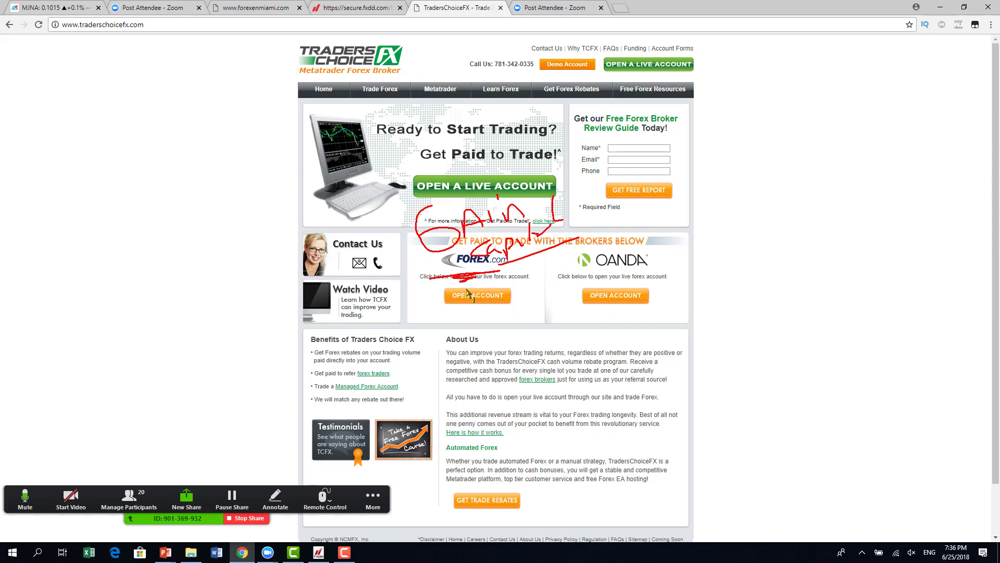
click(172, 388)
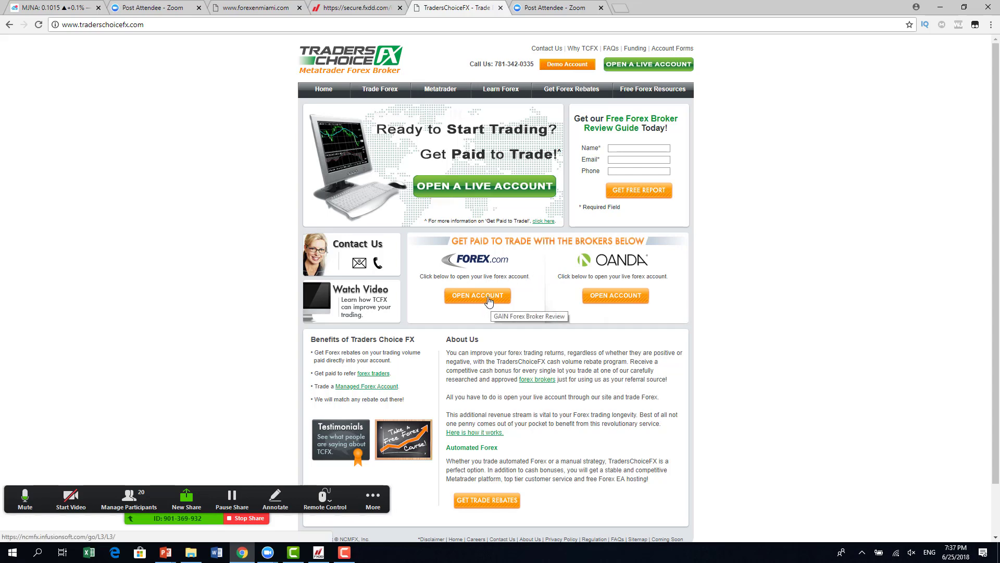
Open the FOREX.com account page, go on to the demo account form, and submit it with the saved name, e-mail and phone
click(488, 300)
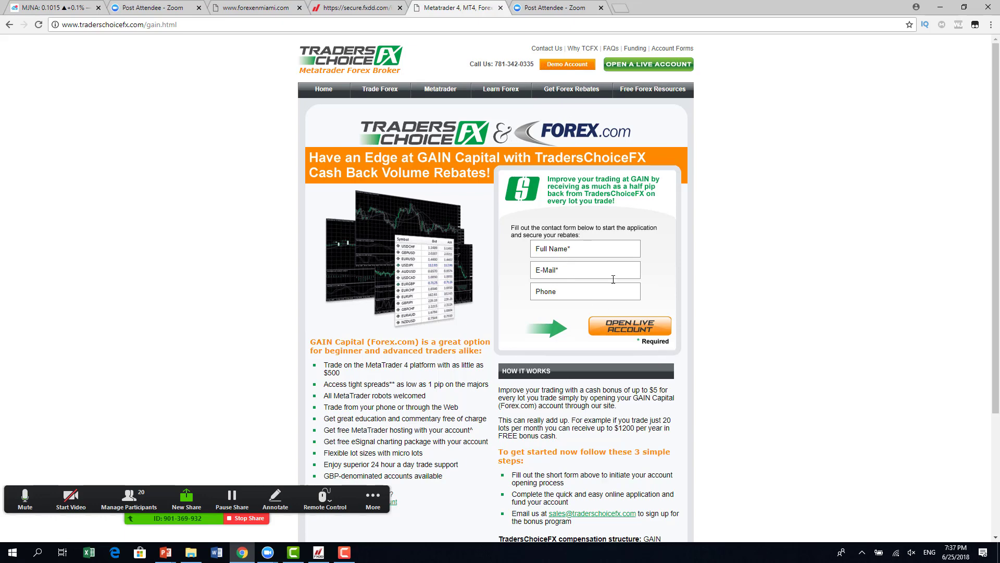
click(564, 68)
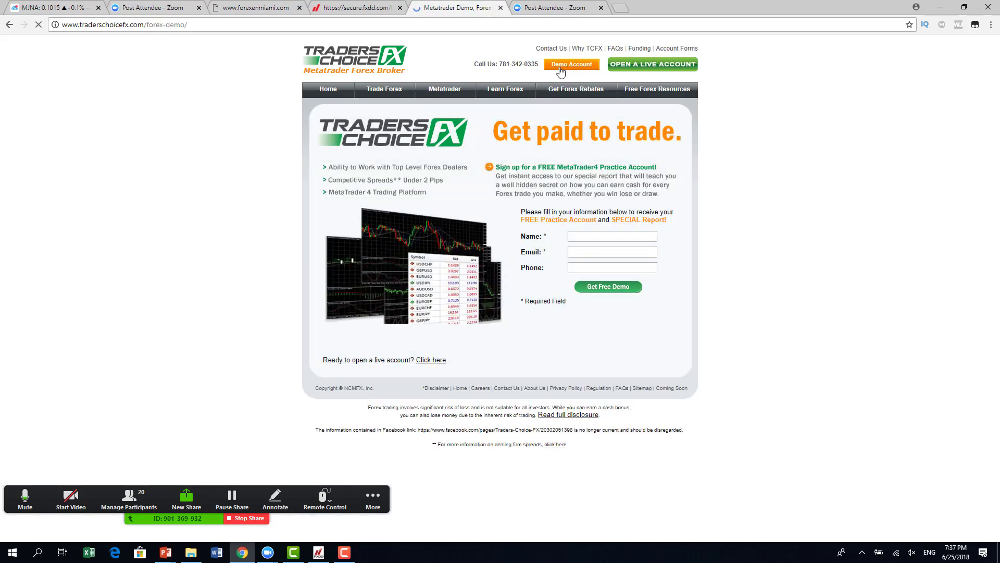
click(610, 237)
click(609, 249)
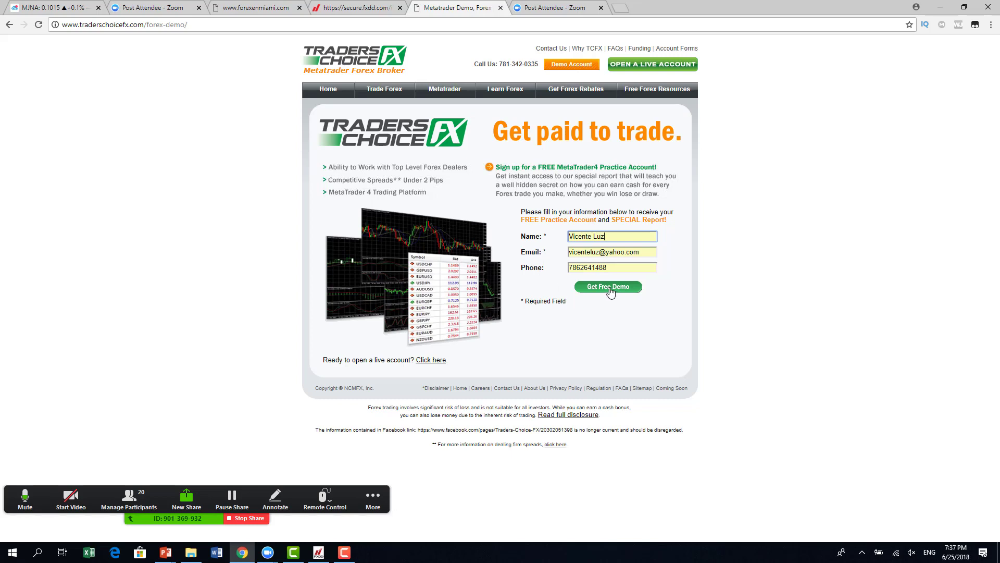
click(611, 292)
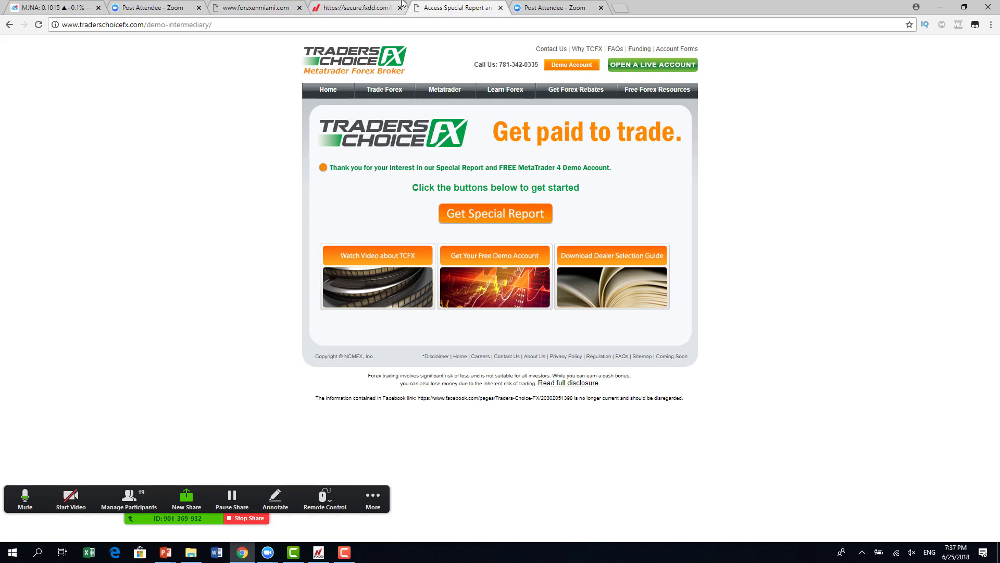
right_click(426, 8)
click(431, 11)
text(www.yahoo.com)
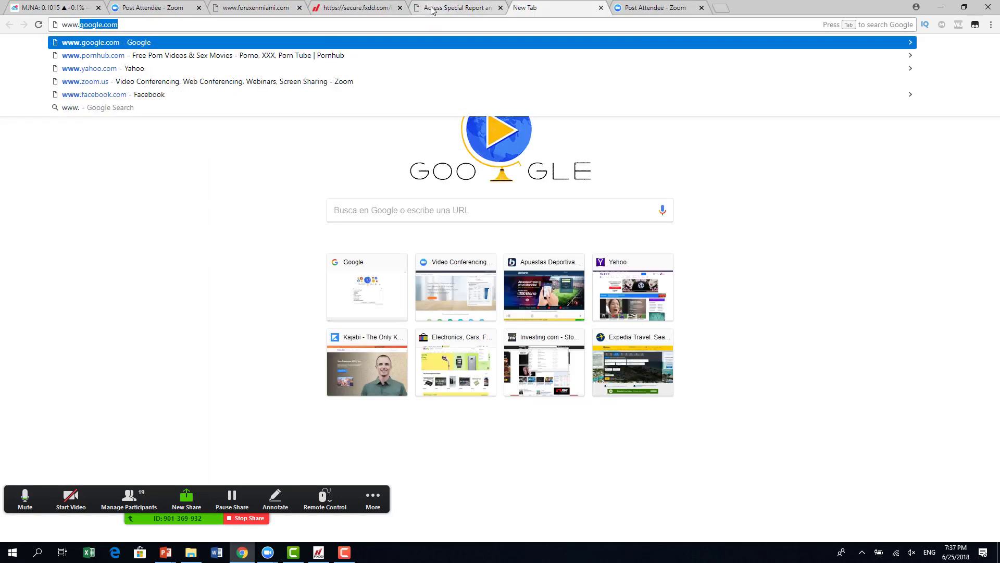
key(Return)
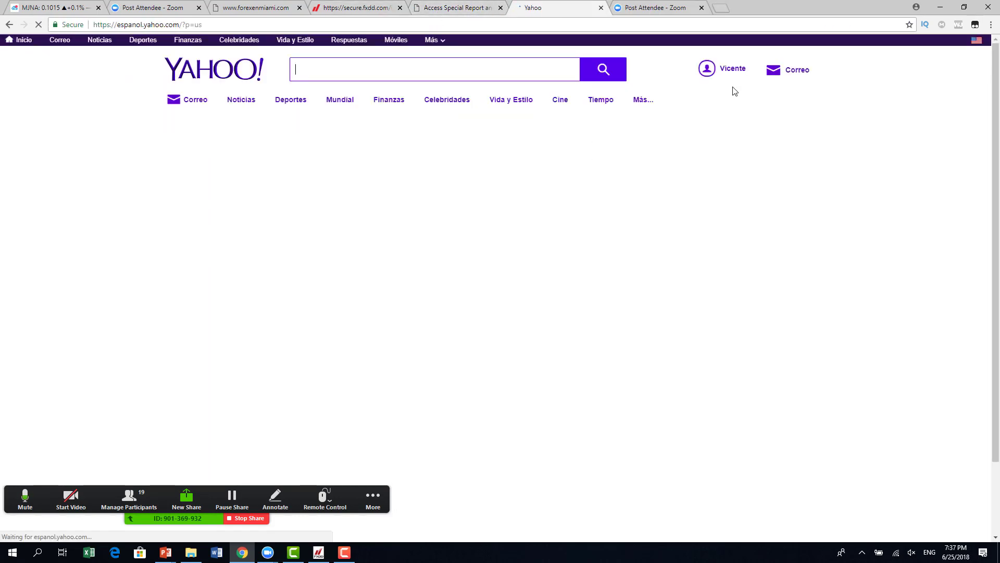
Open the Yahoo mailbox, read the TradersChoiceFX demo account message, and return to the inbox
click(797, 72)
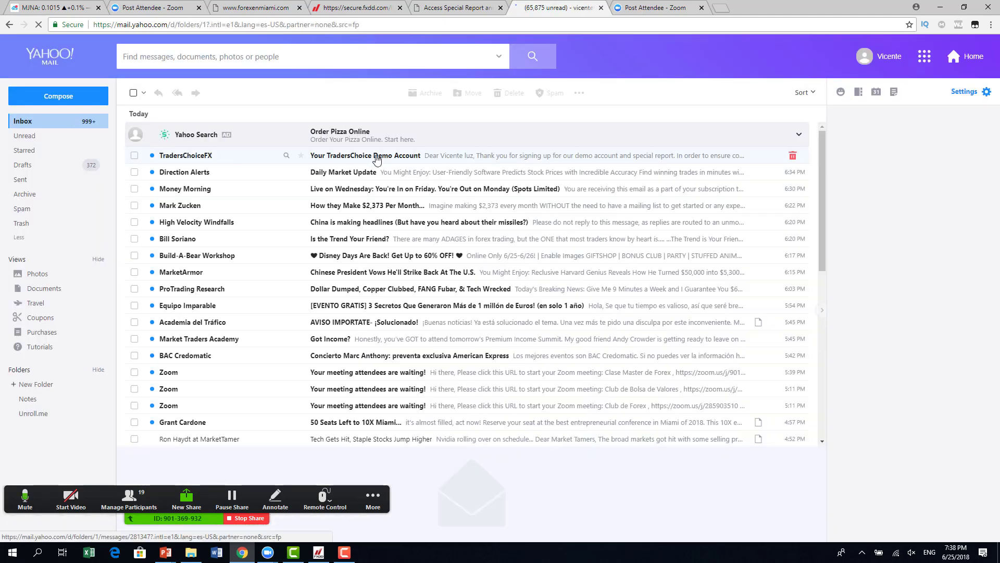
click(378, 156)
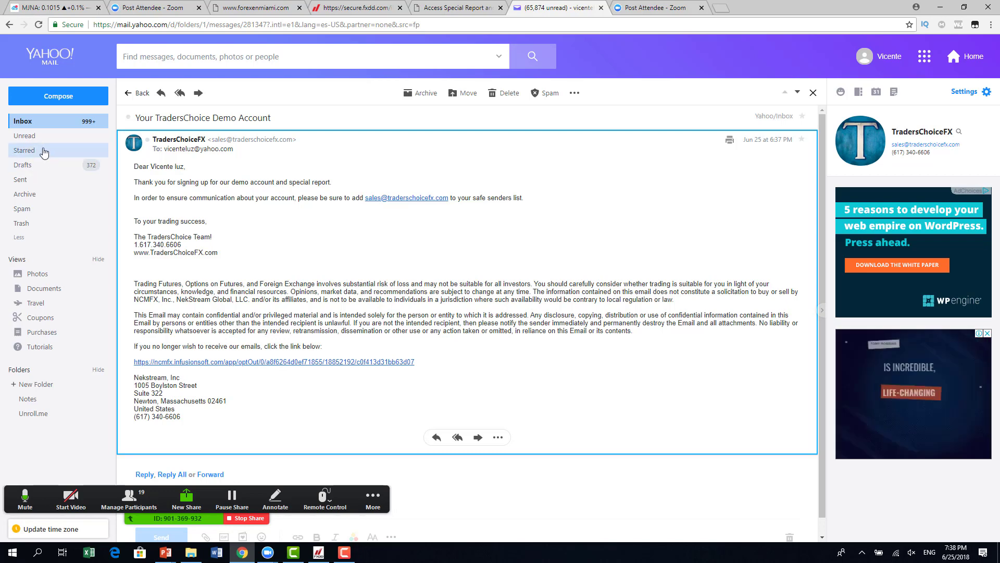
click(27, 124)
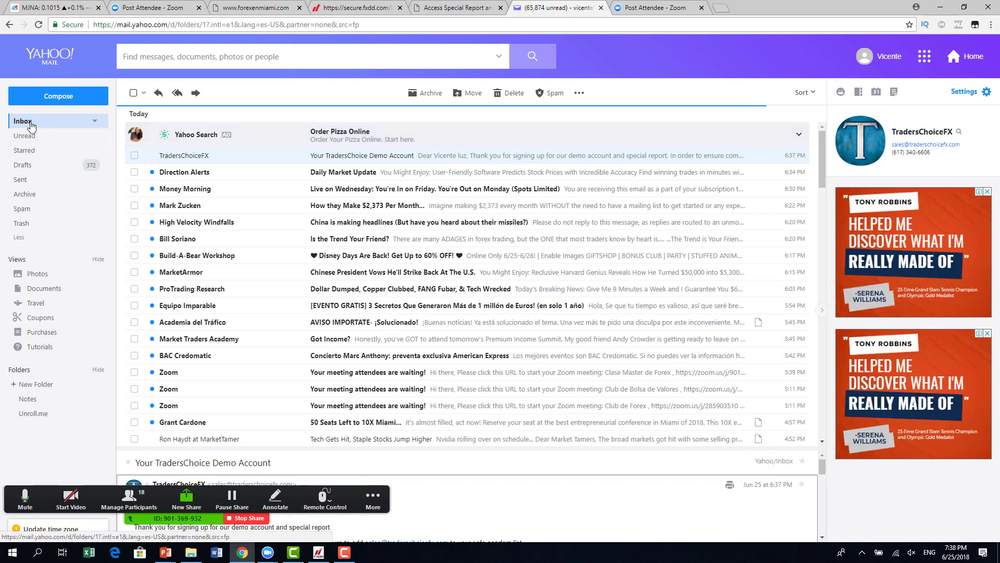
Download the free demo account installer from the TradersChoiceFX page and move the meeting toolbar clear of the downloads
click(449, 9)
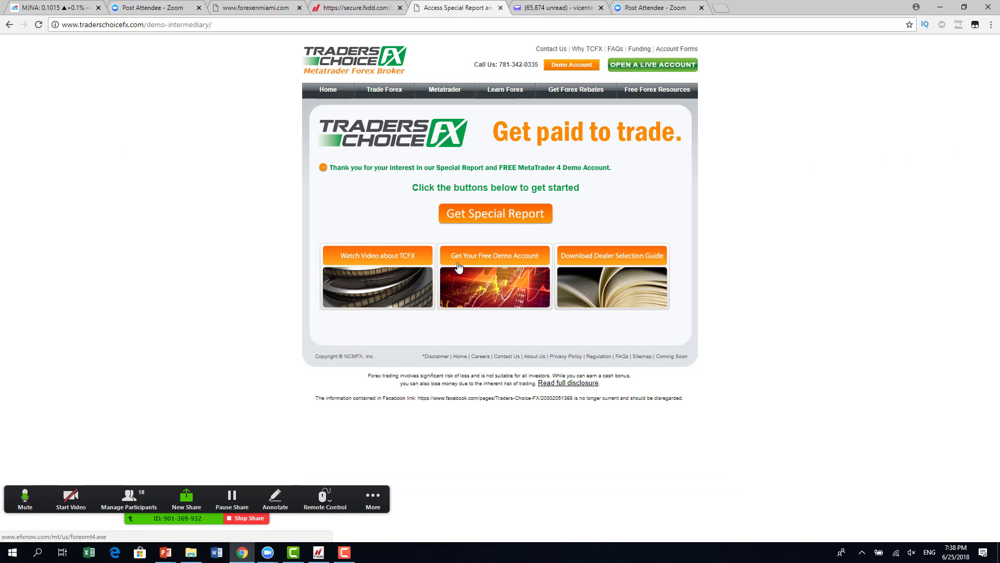
click(491, 261)
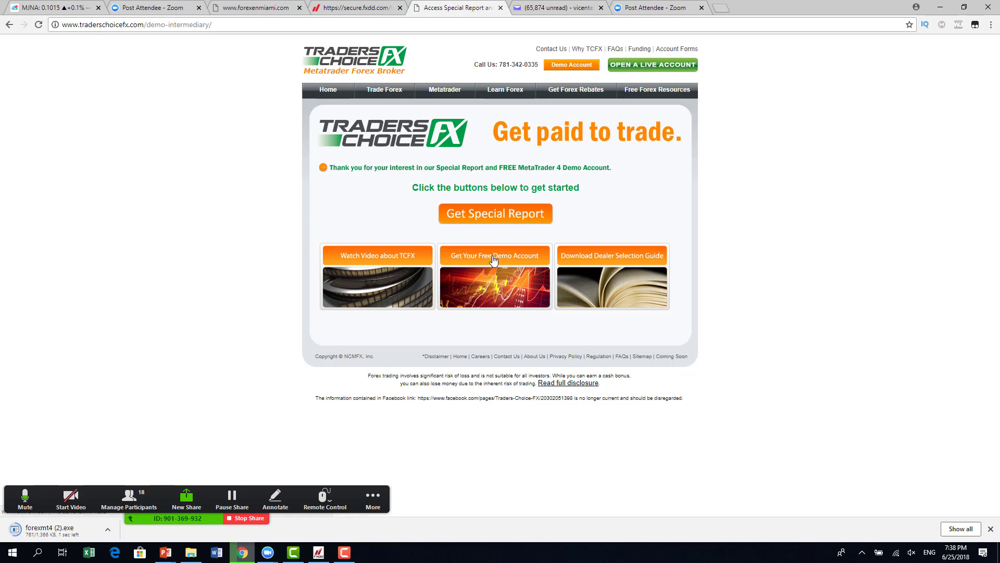
click(492, 261)
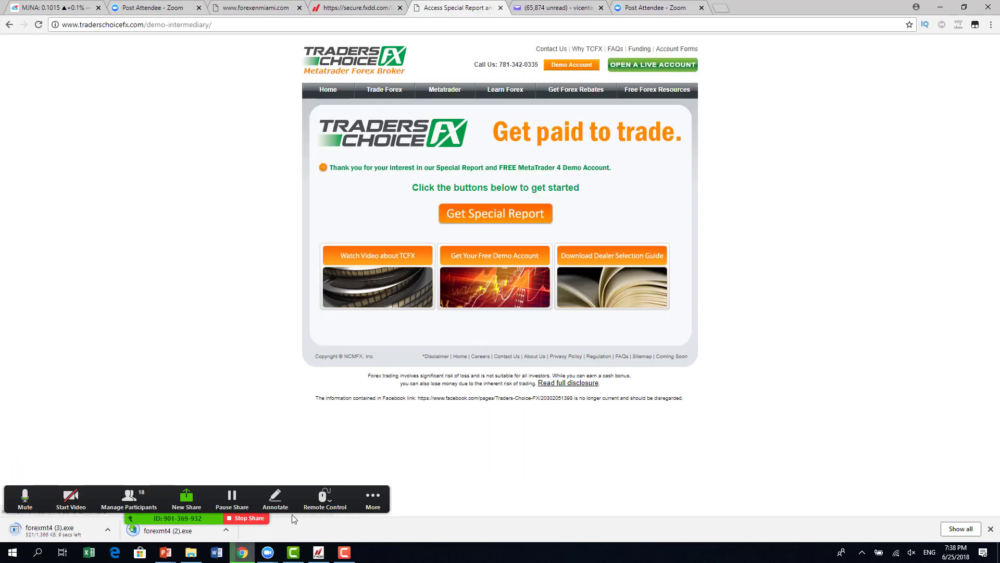
drag(216, 508, 236, 416)
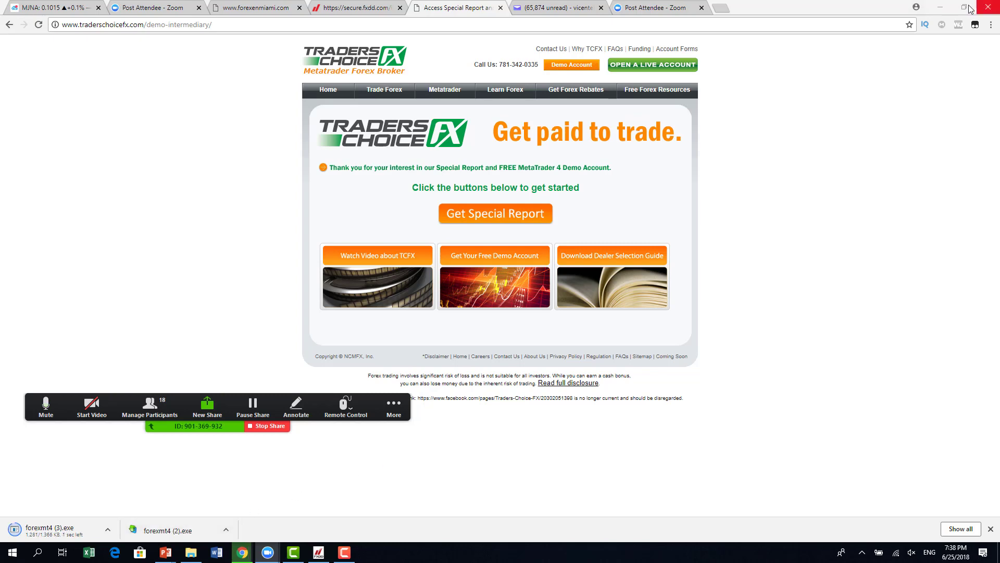
Minimize the browser, presentation and trading windows to reach the desktop, and move the meeting toolbar off the desktop icons
click(939, 8)
click(936, 9)
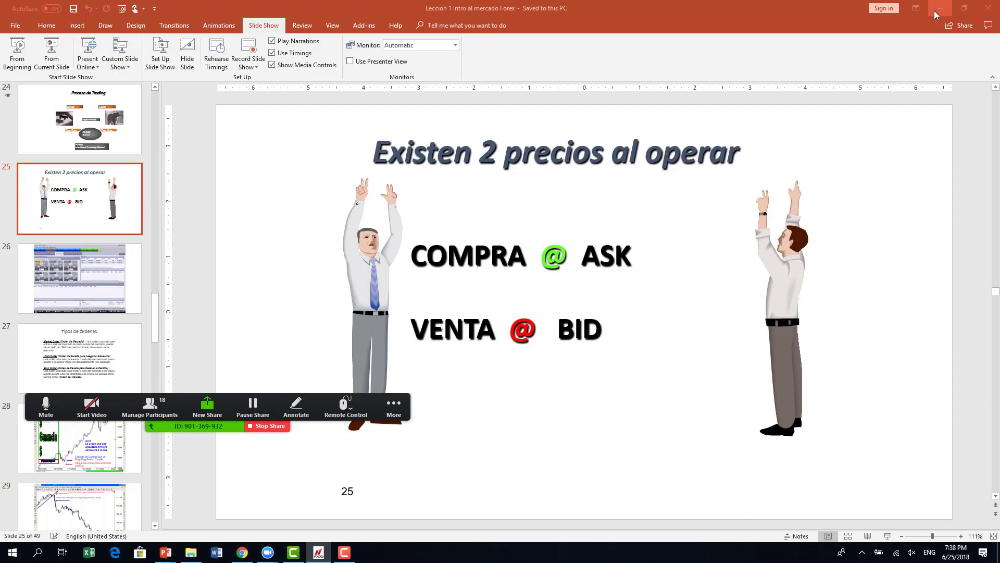
click(936, 9)
click(393, 408)
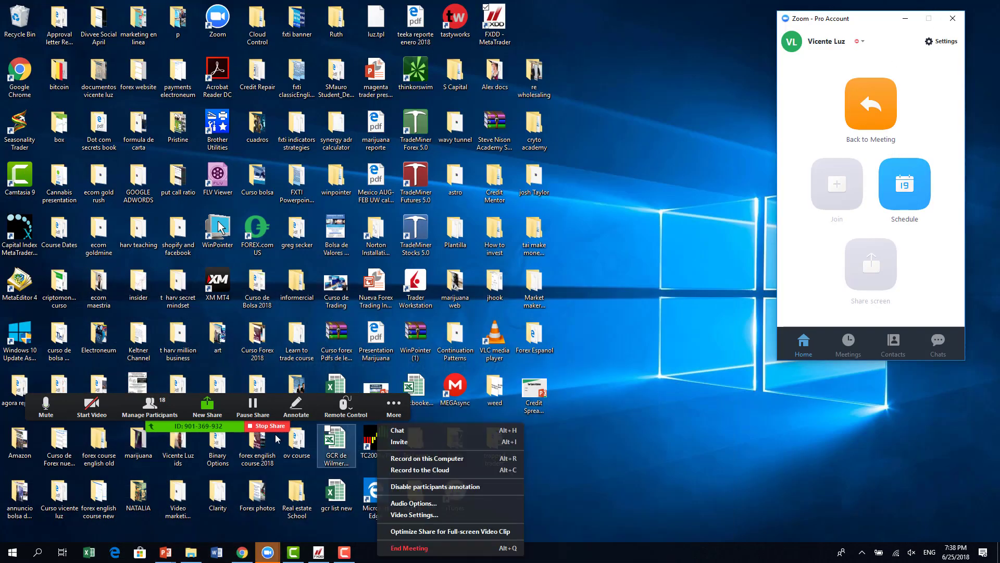
drag(235, 411, 761, 477)
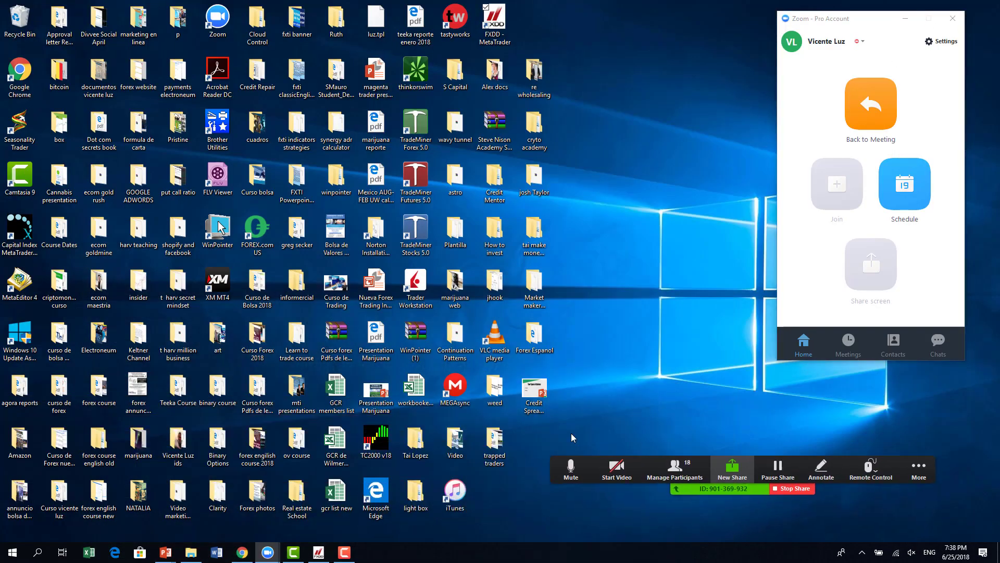
Launch the FOREX.com US trading platform from the desktop, dismiss its login dialog, and minimize it
double_click(252, 232)
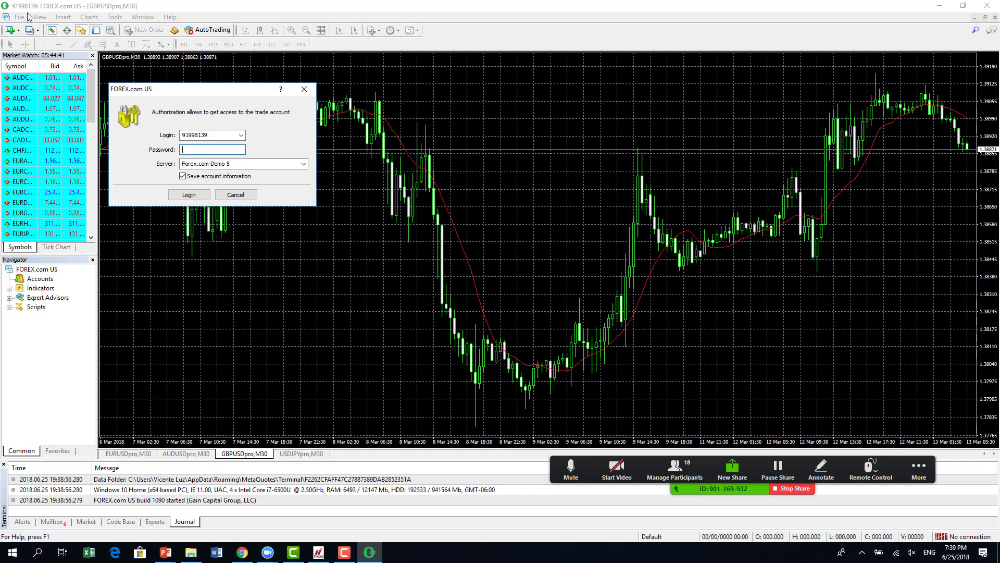
click(304, 89)
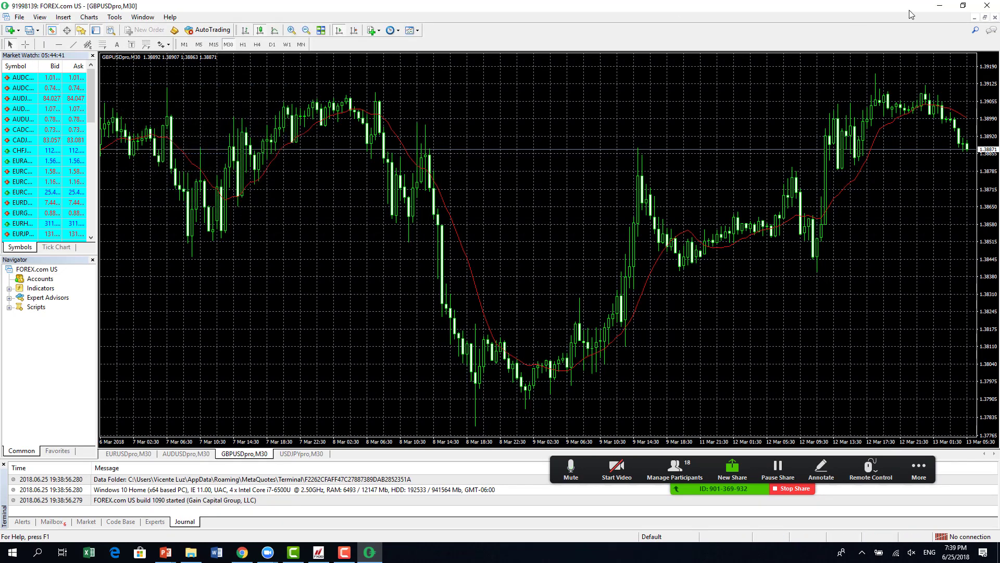
click(947, 6)
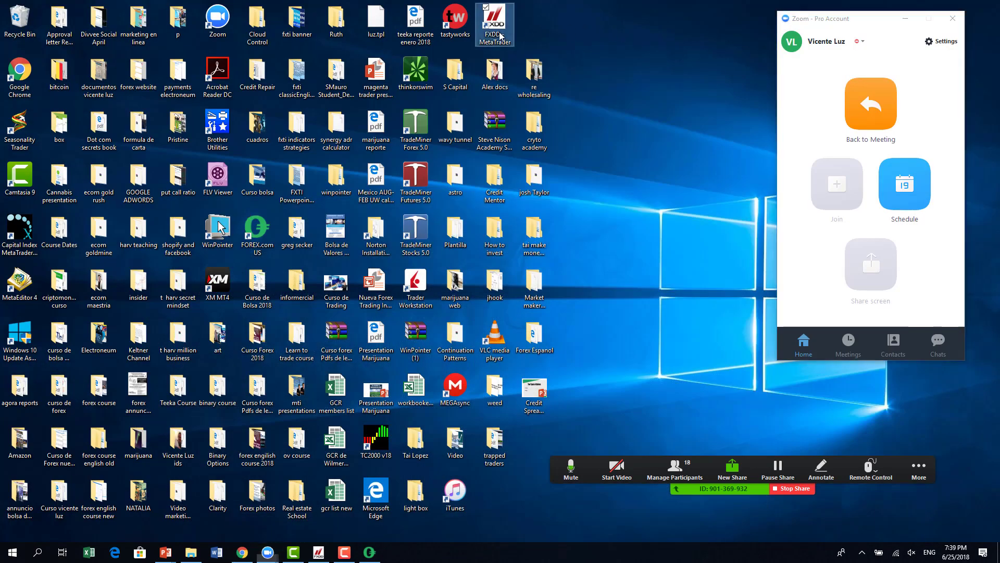
Bring up the FXDD MetaTrader platform to view its EURUSD daily chart, and minimize it
double_click(500, 36)
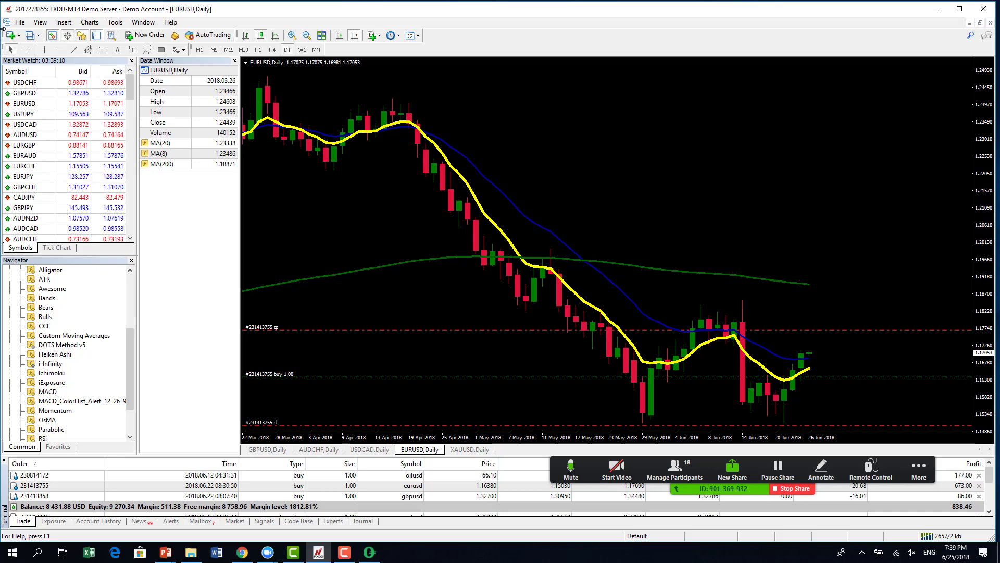
click(938, 9)
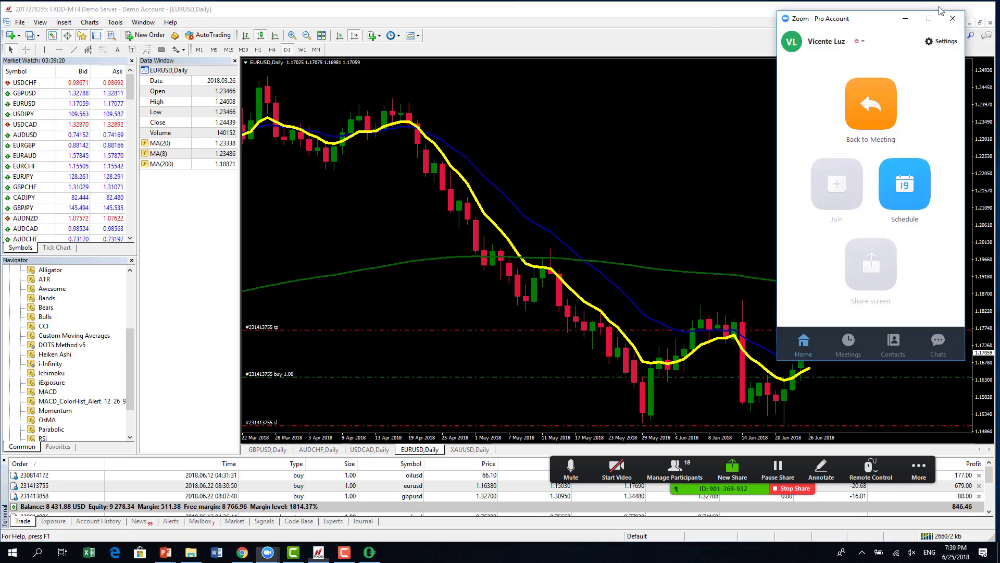
click(941, 11)
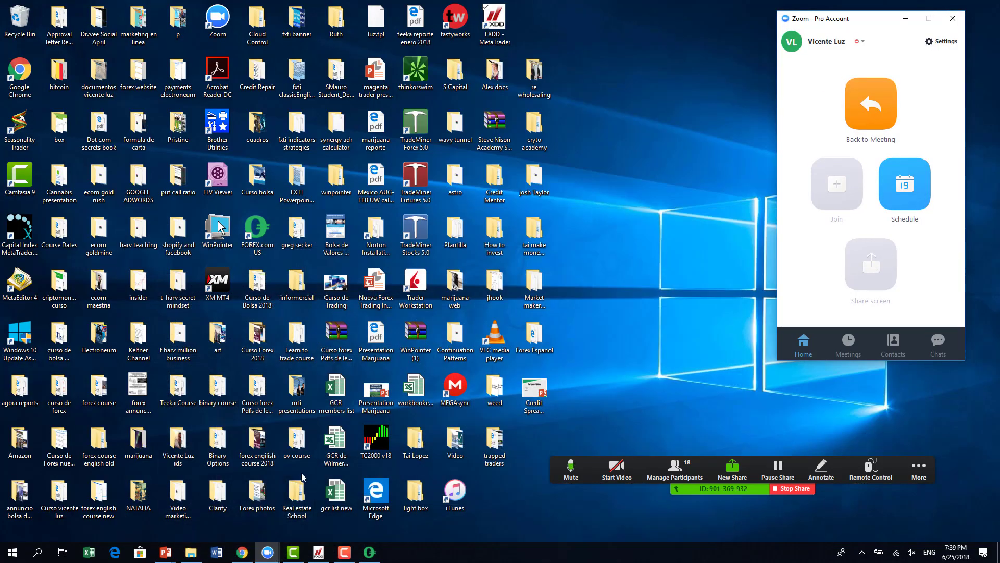
Return to the FOREX.com US platform and start opening a new demo account on the Forex.com-Demo(R) server
click(370, 552)
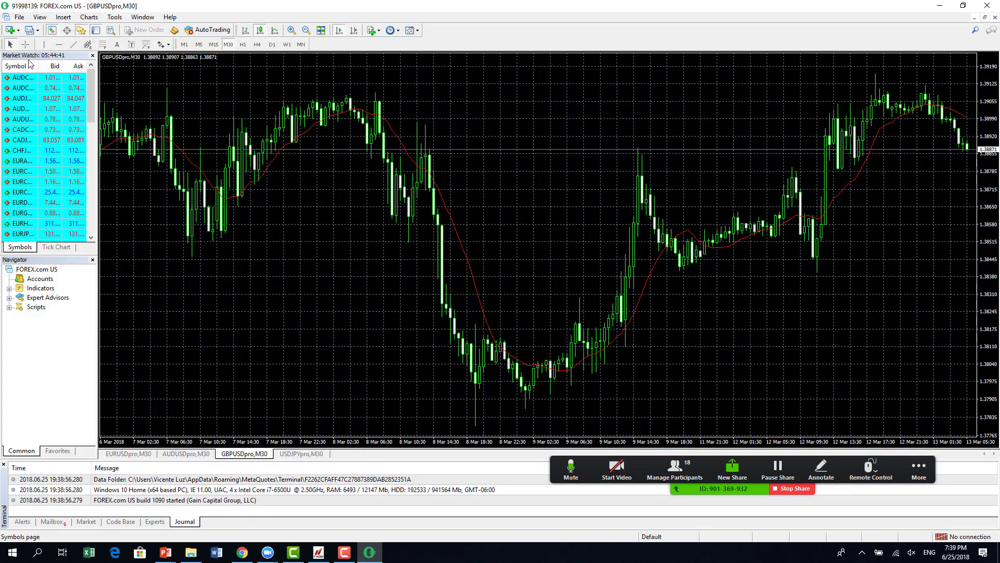
click(23, 17)
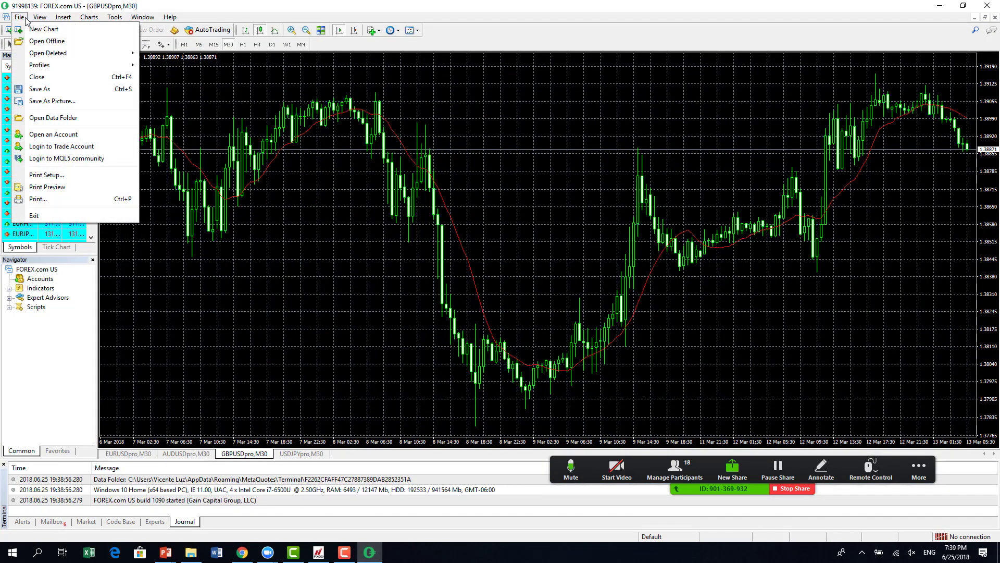
click(66, 136)
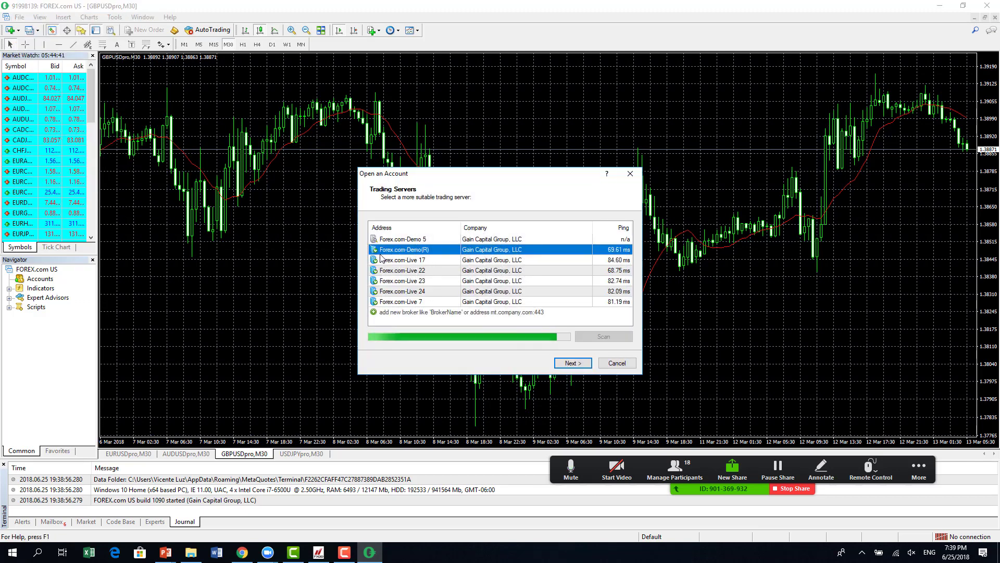
click(573, 364)
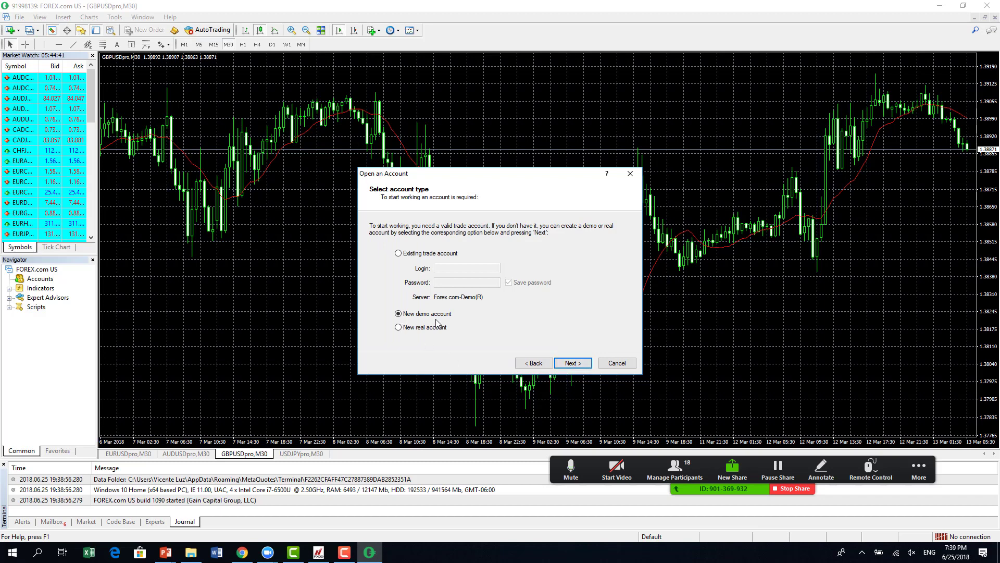
click(575, 366)
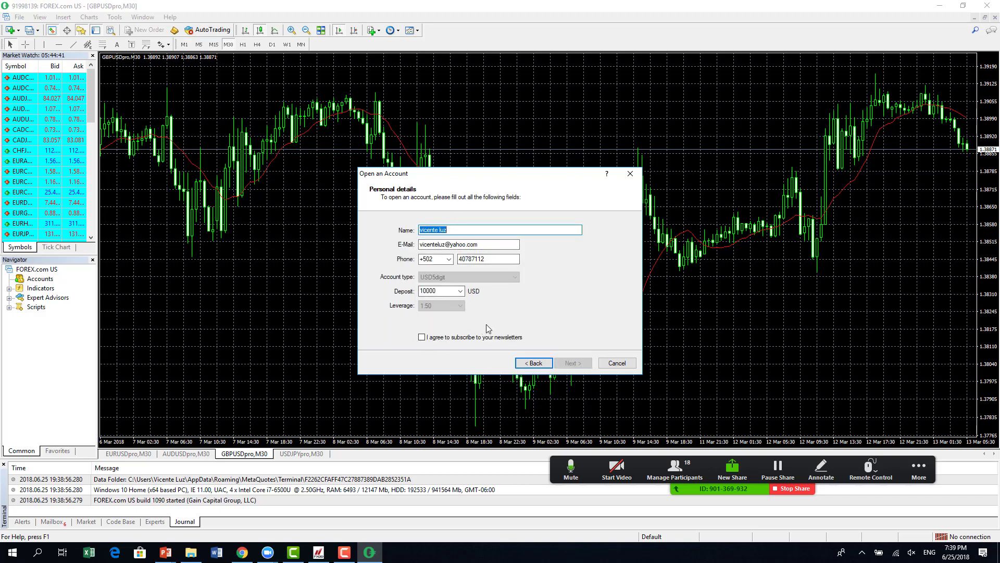
Agree to the newsletters with the prefilled details and 10000 USD deposit, and complete the demo account registration
click(421, 337)
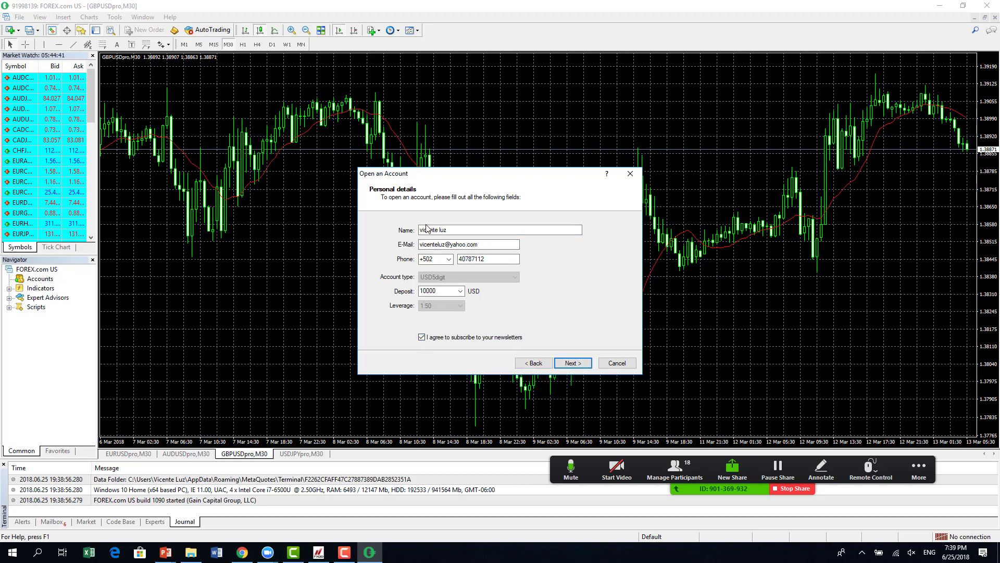
click(574, 366)
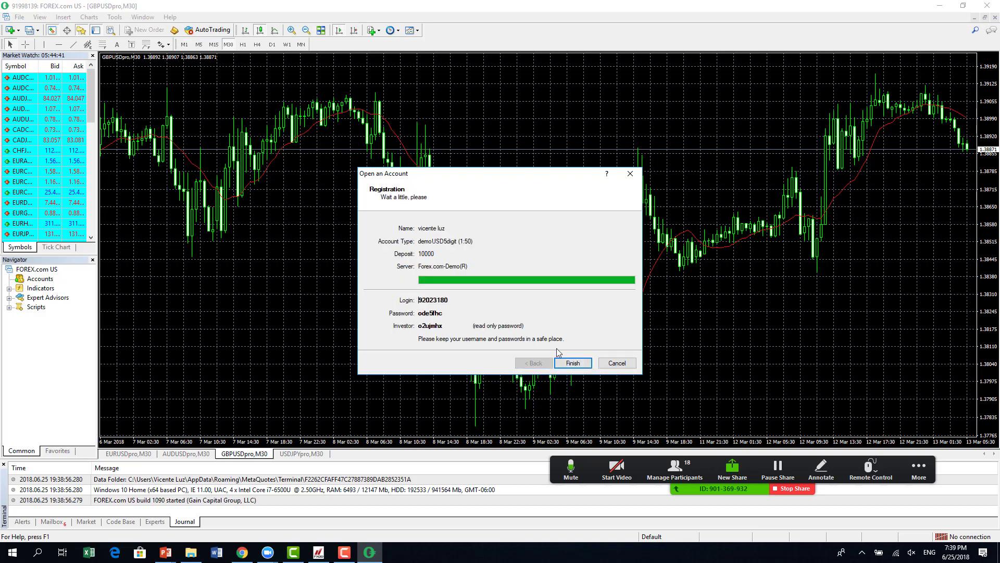
click(583, 364)
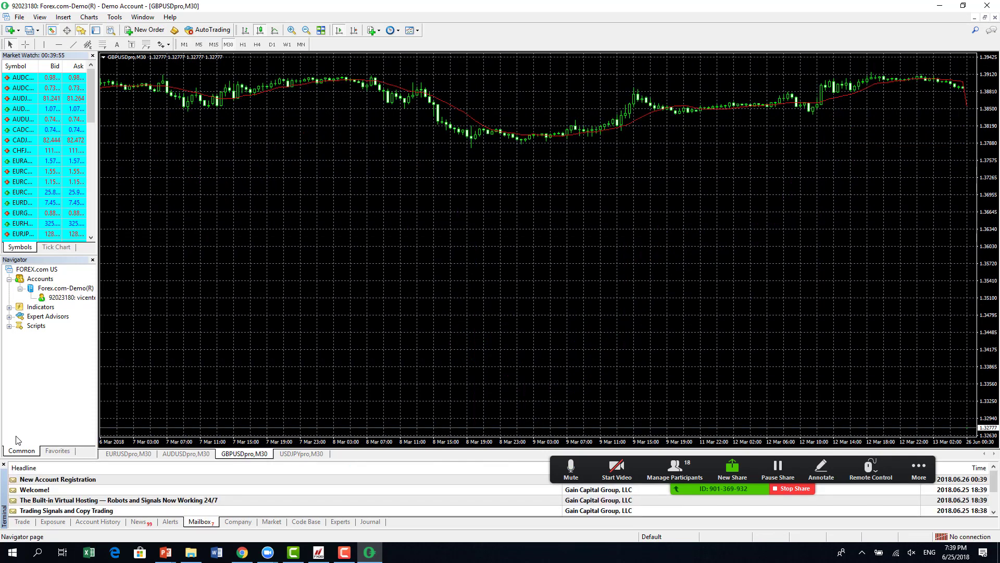
Show the new demo account's trade balance in the terminal and move the meeting toolbar just above the taskbar
click(23, 522)
drag(676, 490, 128, 553)
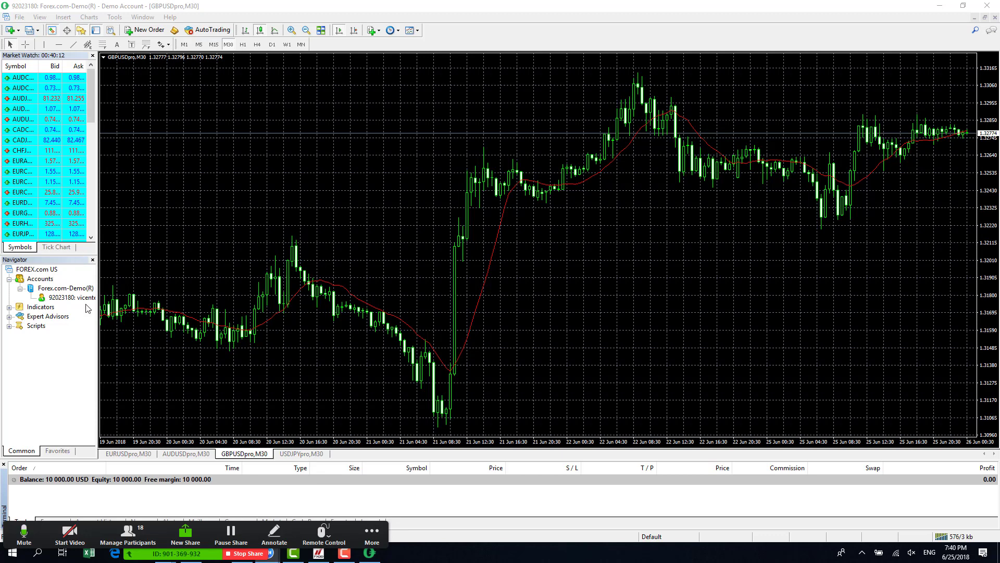
drag(242, 530, 243, 484)
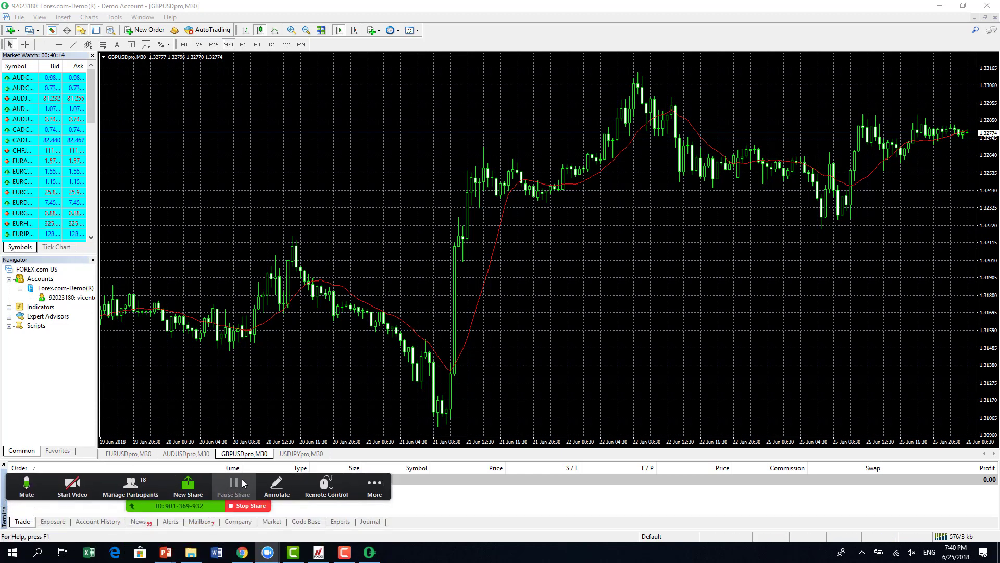
Switch to Chrome and open the FXDD live account registration form from the forexenmiami.com page
click(242, 553)
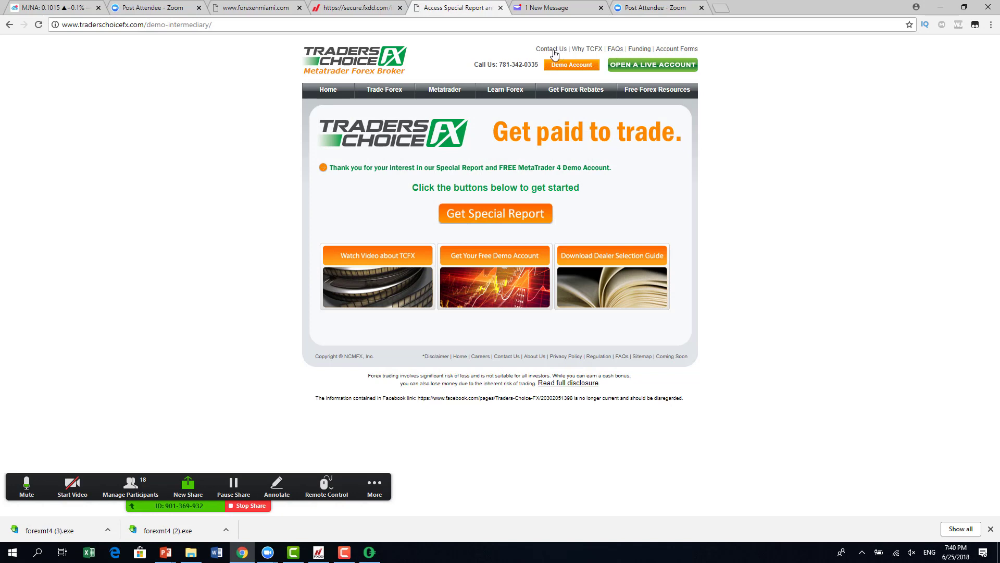
click(344, 7)
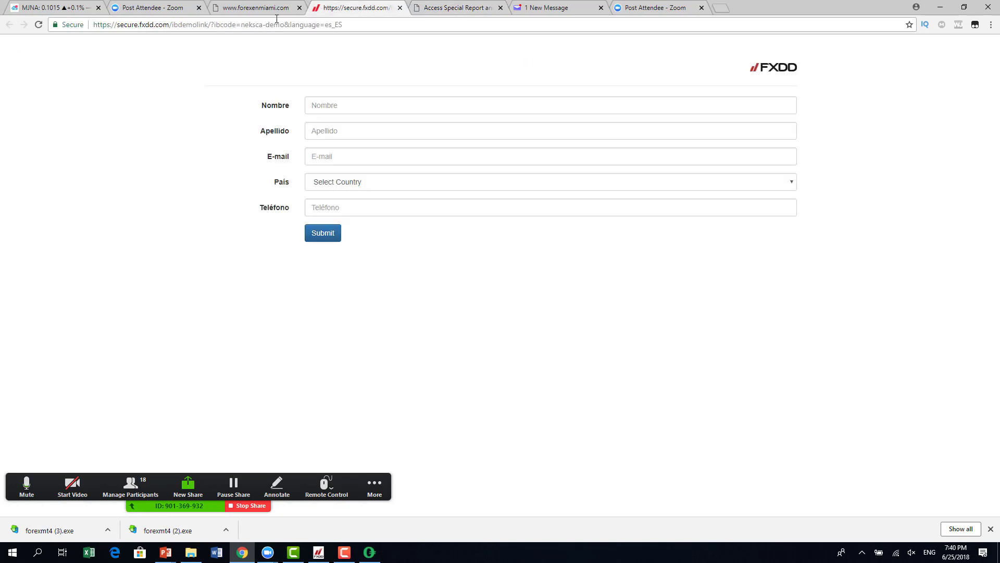
click(259, 8)
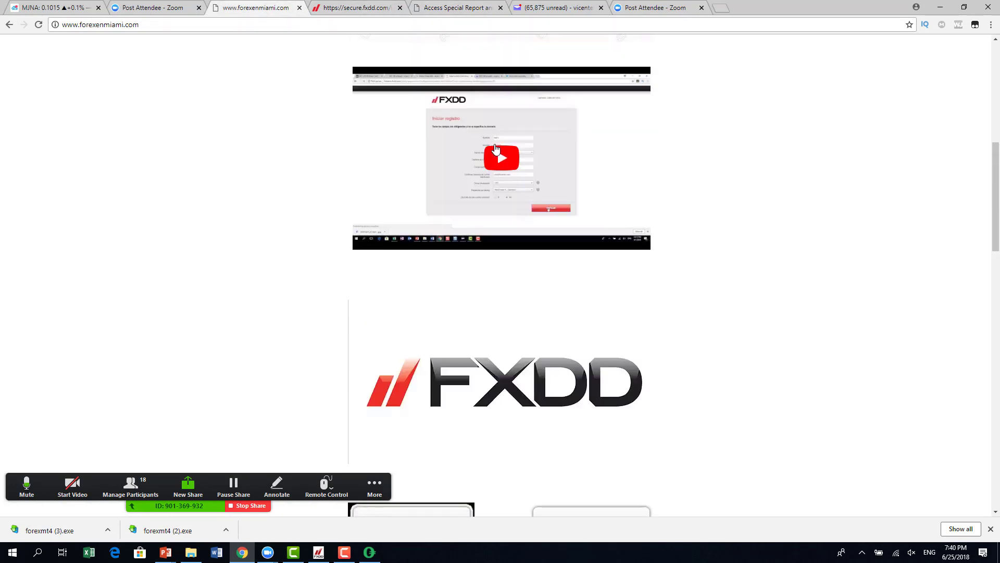
click(483, 206)
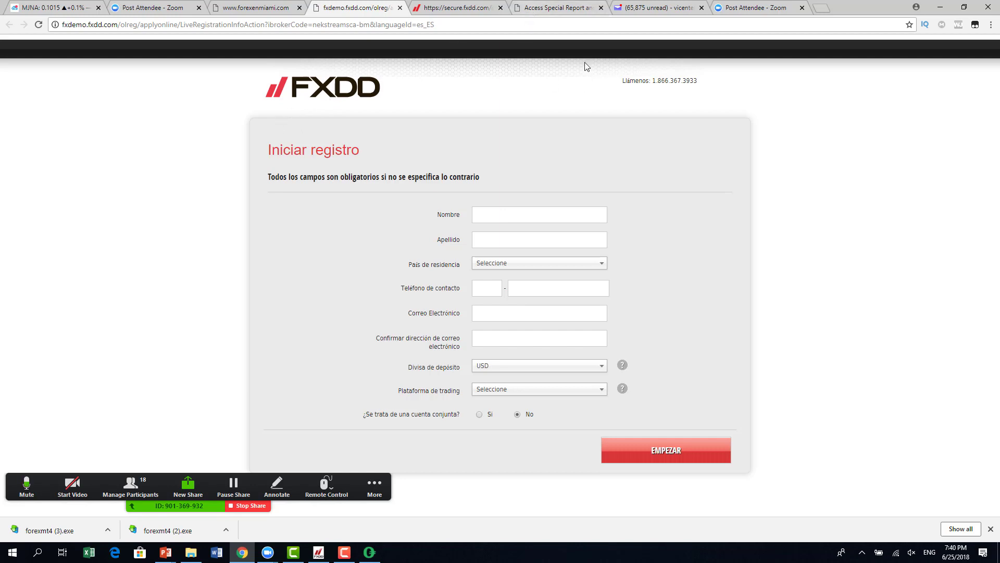
click(485, 4)
click(337, 10)
Show the deposit currency choices, keep USD, and choose MetaTrader 4 – Standard as the trading platform
click(506, 367)
click(505, 367)
click(505, 367)
click(505, 367)
click(505, 368)
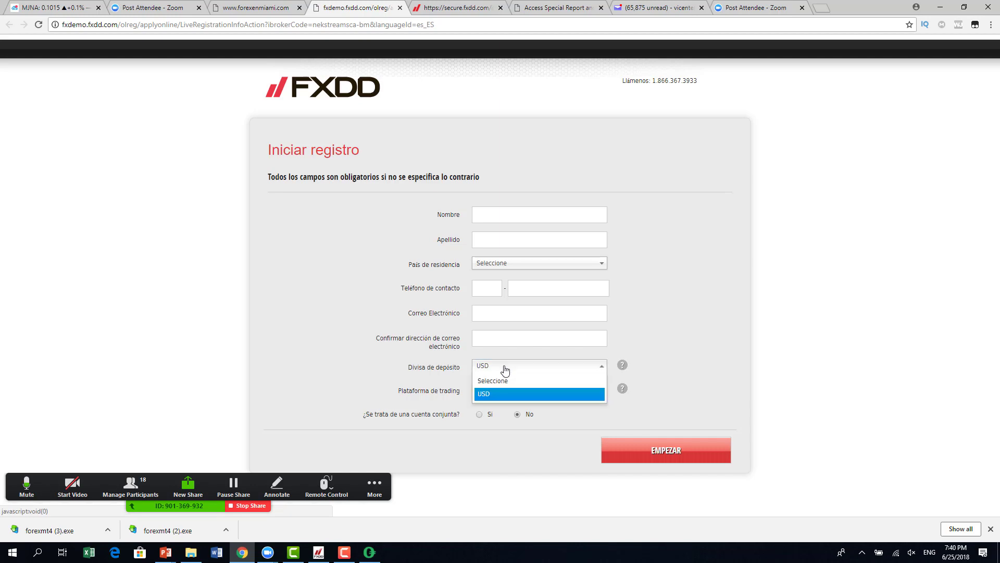
click(505, 367)
click(504, 367)
click(504, 367)
click(505, 368)
click(505, 367)
click(505, 368)
click(505, 368)
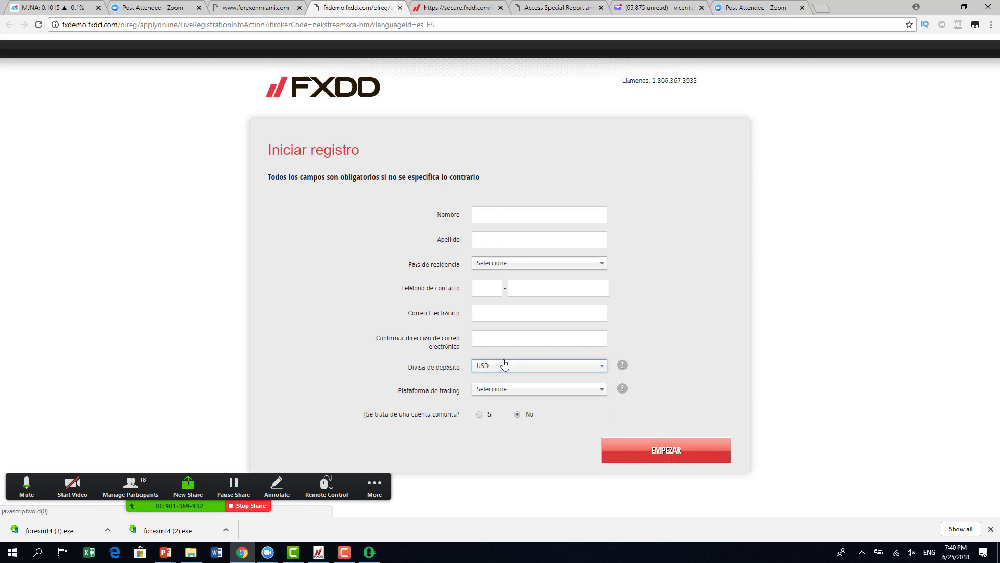
click(492, 392)
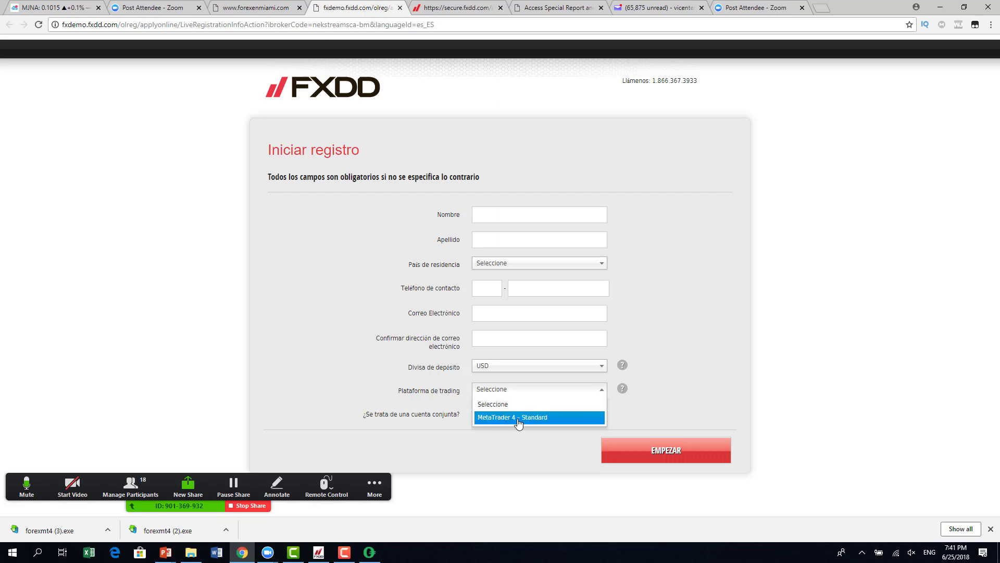
click(518, 418)
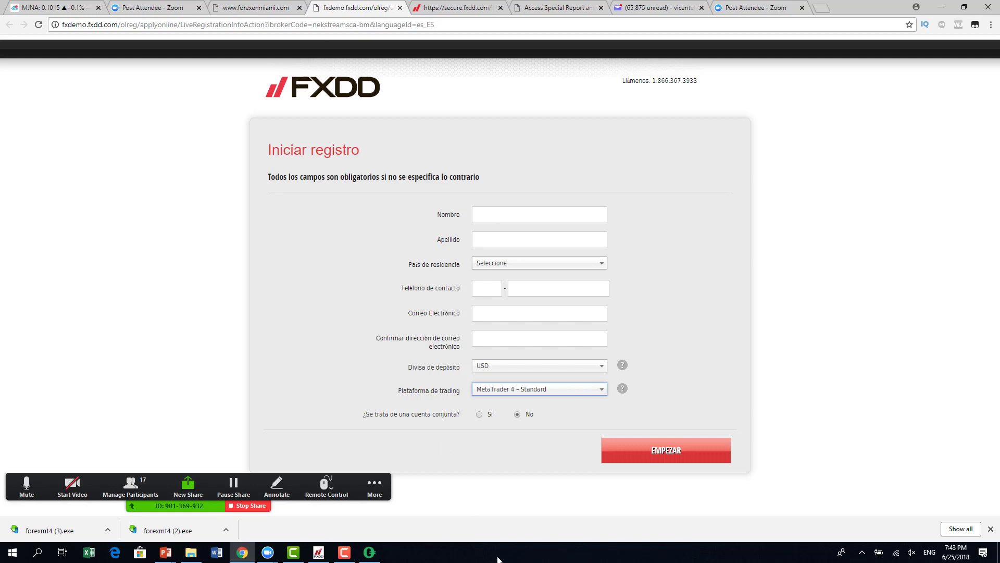
Switch to the FOREX.com US platform, examine the server choices for logging in to a trade account, and close the login dialog
click(369, 552)
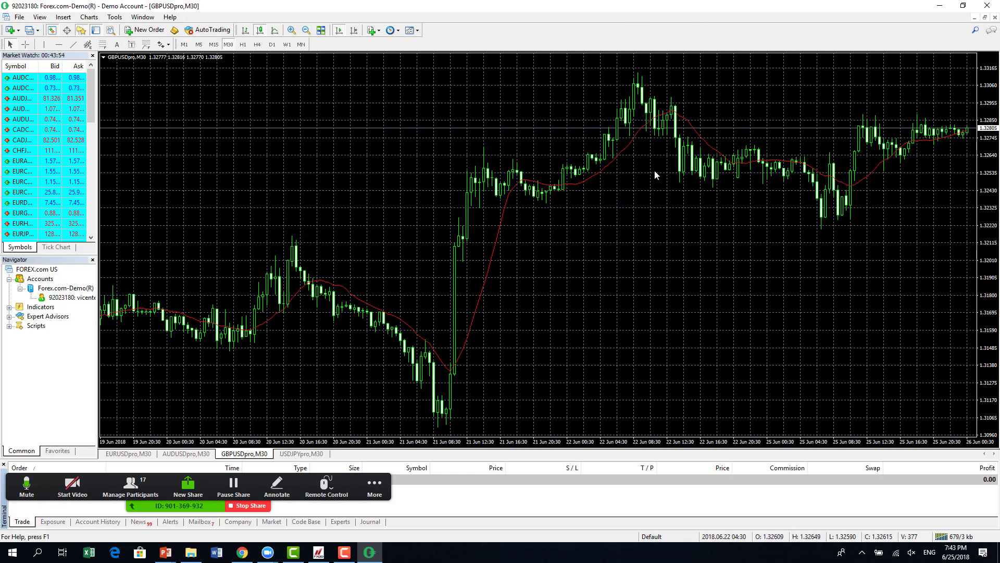
click(20, 17)
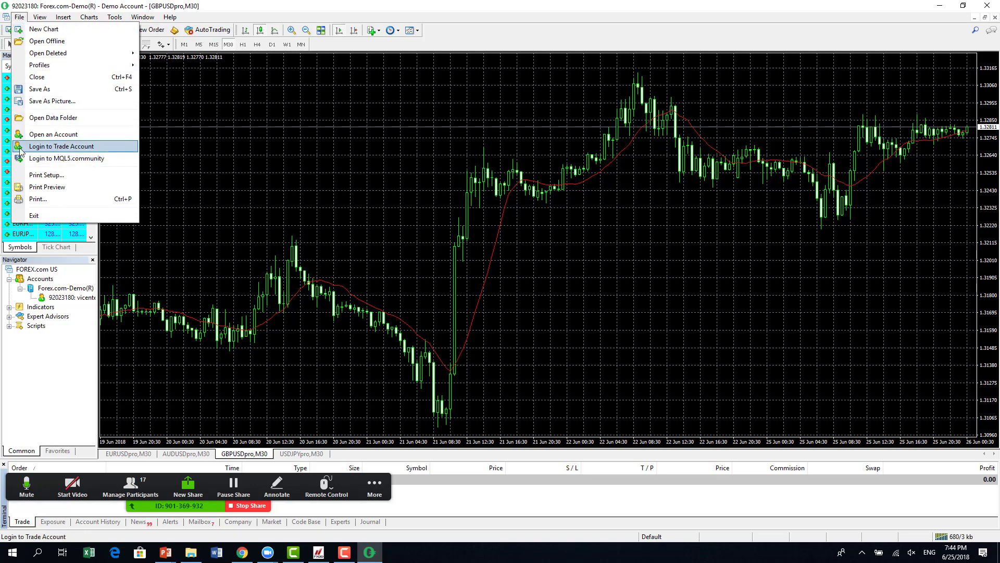
click(54, 151)
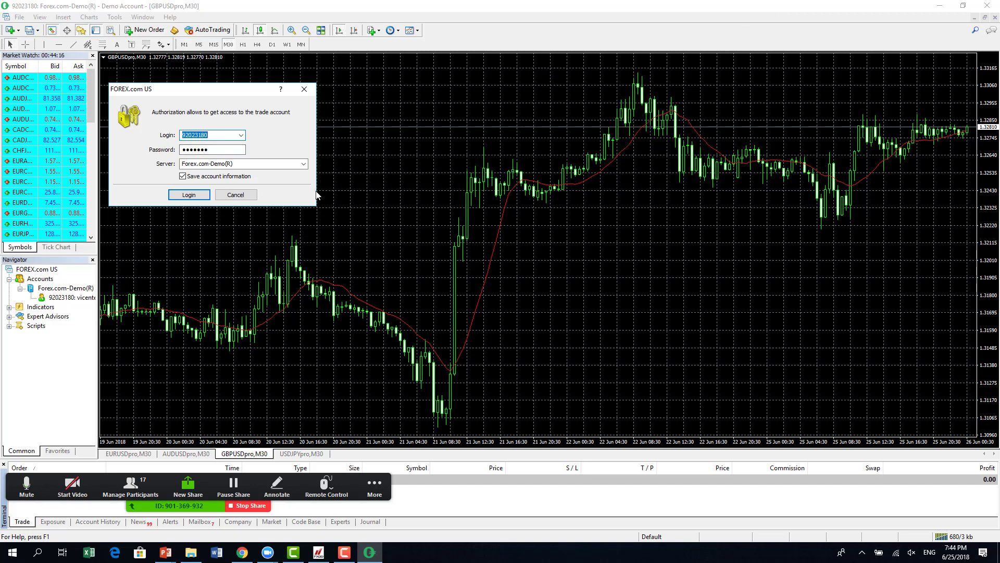
click(304, 164)
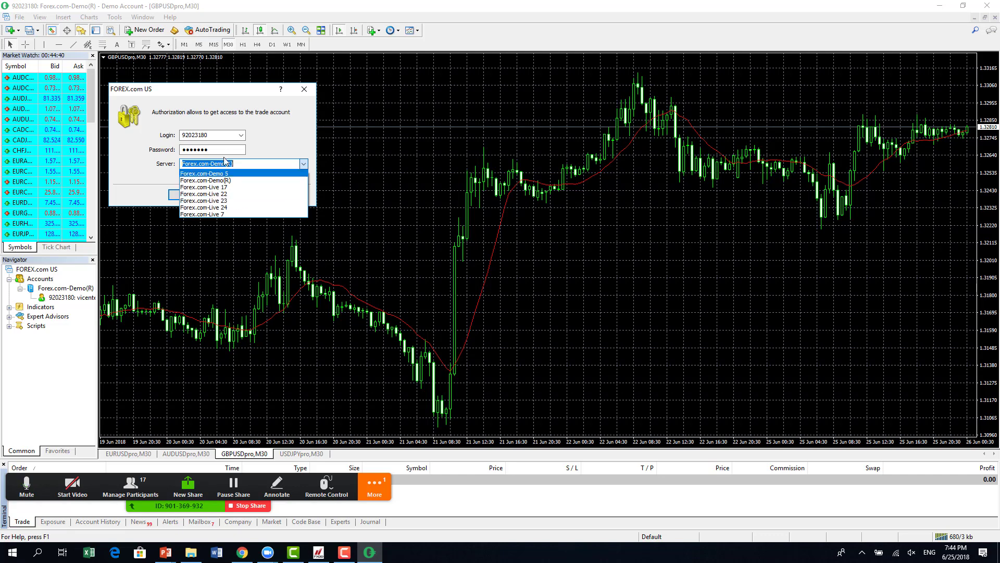
click(303, 91)
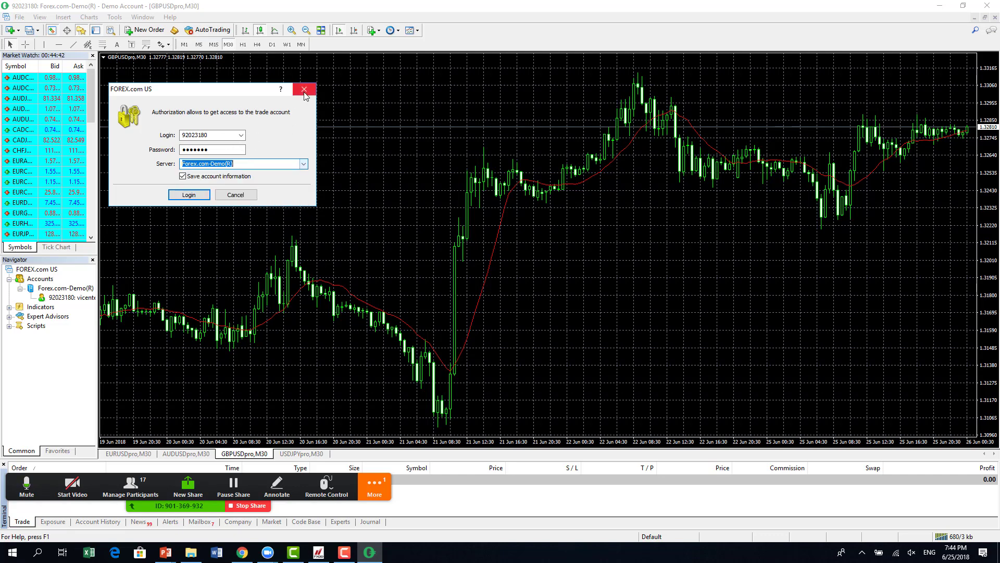
click(304, 90)
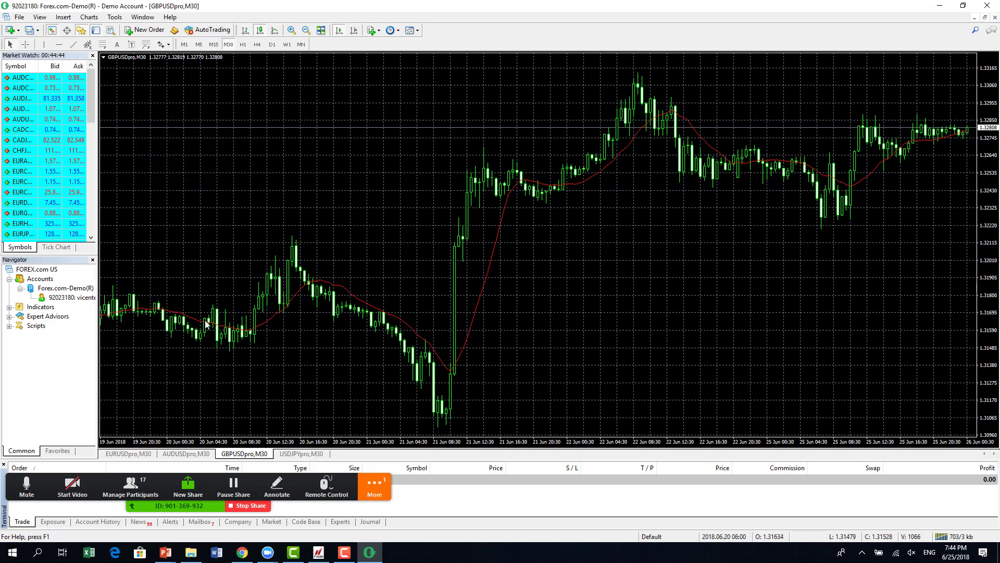